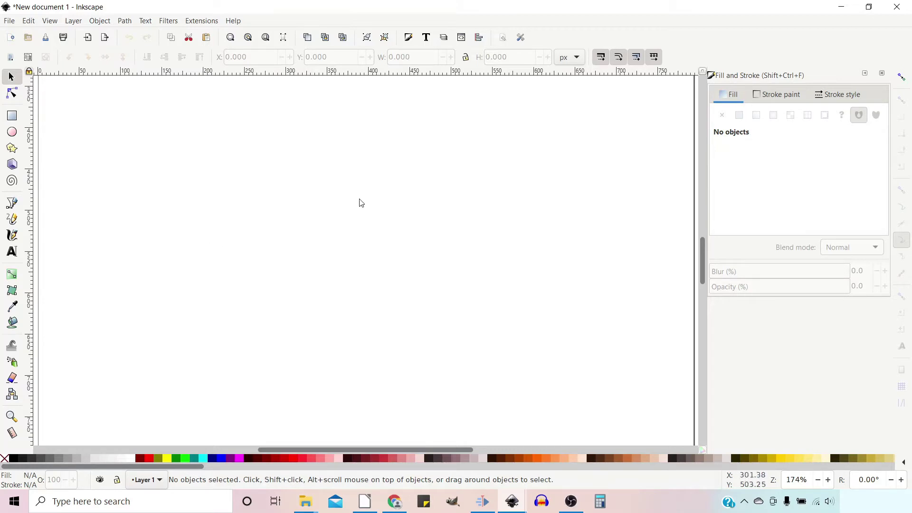
Enable snapping, and turn on snapping for bounding boxes and bounding box corners
click(905, 79)
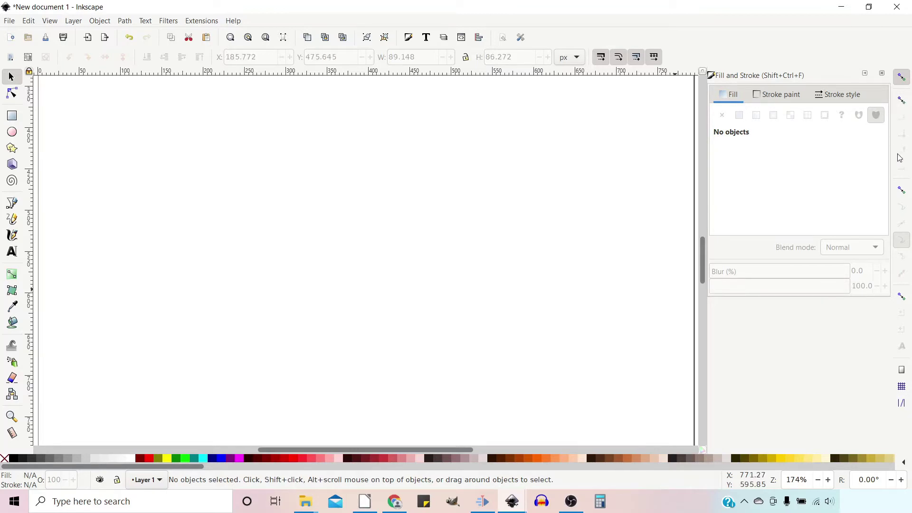
click(901, 102)
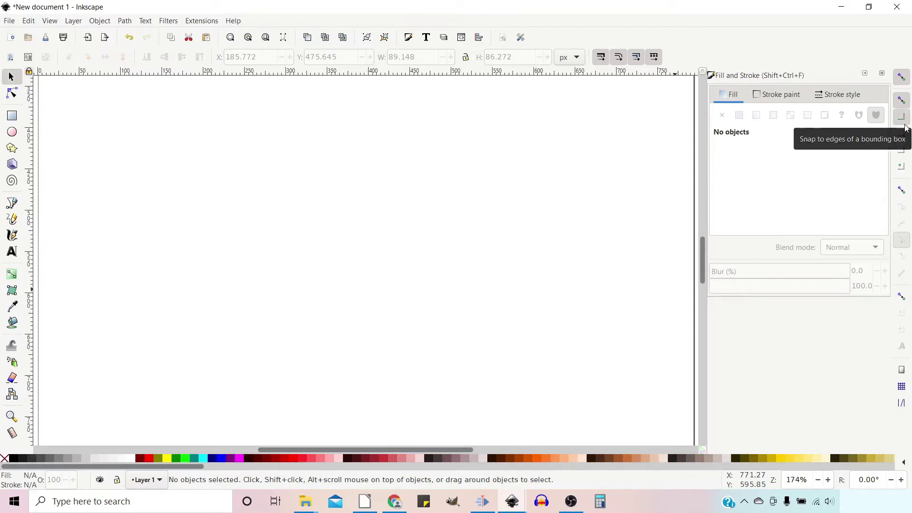
click(902, 135)
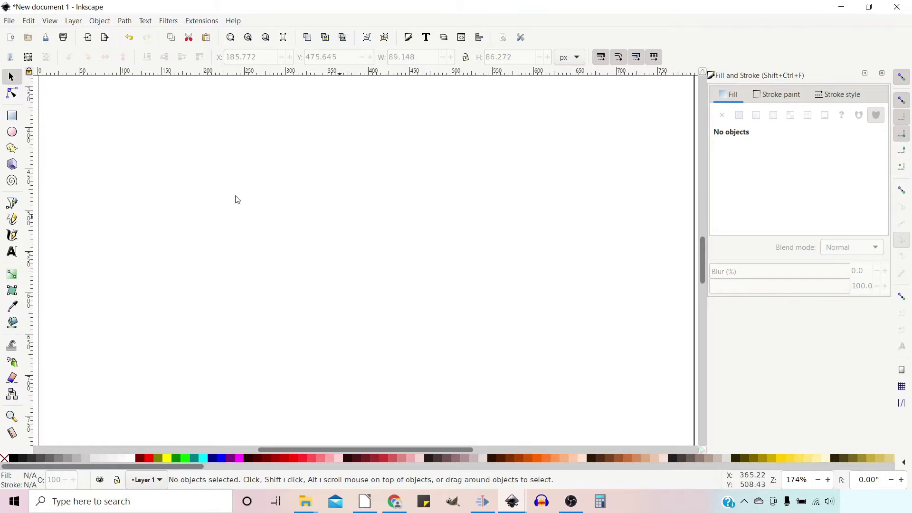
Draw a red rectangle about 131 × 101 px and an aqua circle about 109 × 103 px to its lower right
click(12, 116)
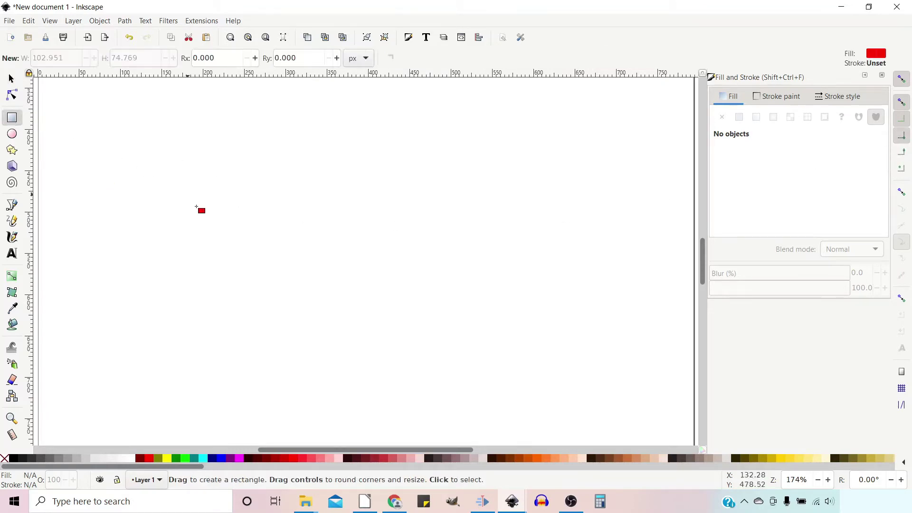
mouse_move(156, 144)
mouse_down()
mouse_move(215, 208)
mouse_move(264, 227)
mouse_up()
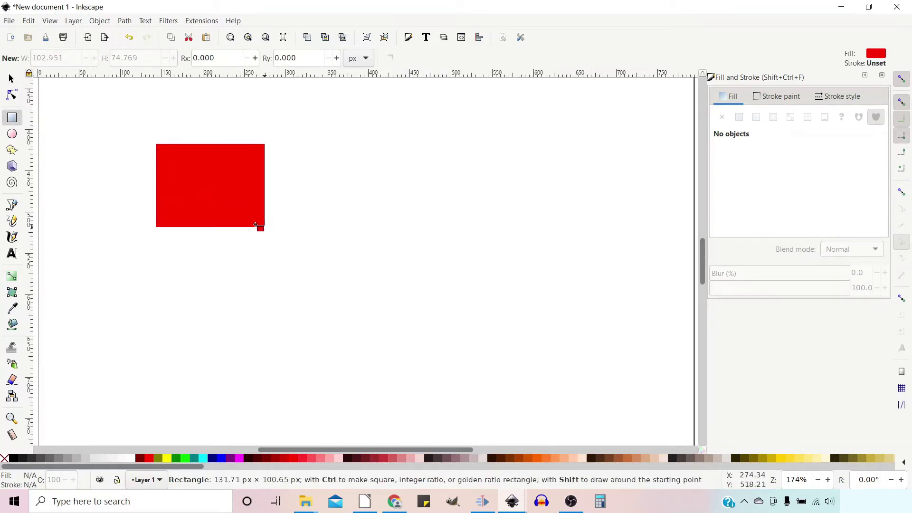
click(12, 134)
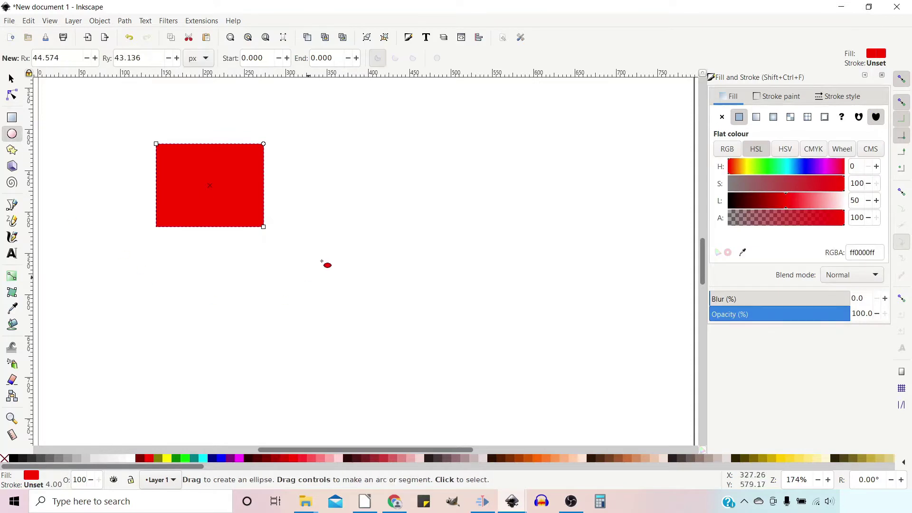
drag(363, 198, 455, 285)
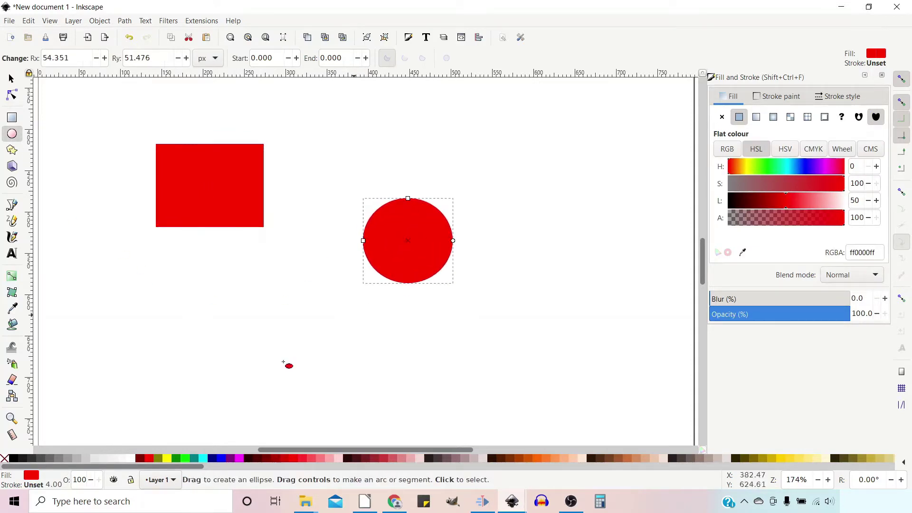
click(206, 459)
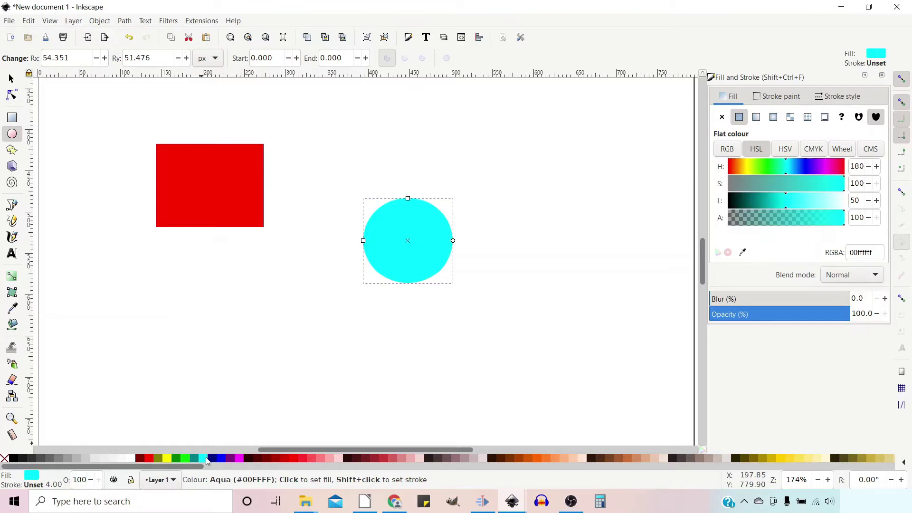
Snap the aqua circle's bounding box corner to the red rectangle's right edge and move the circle clear again
click(12, 78)
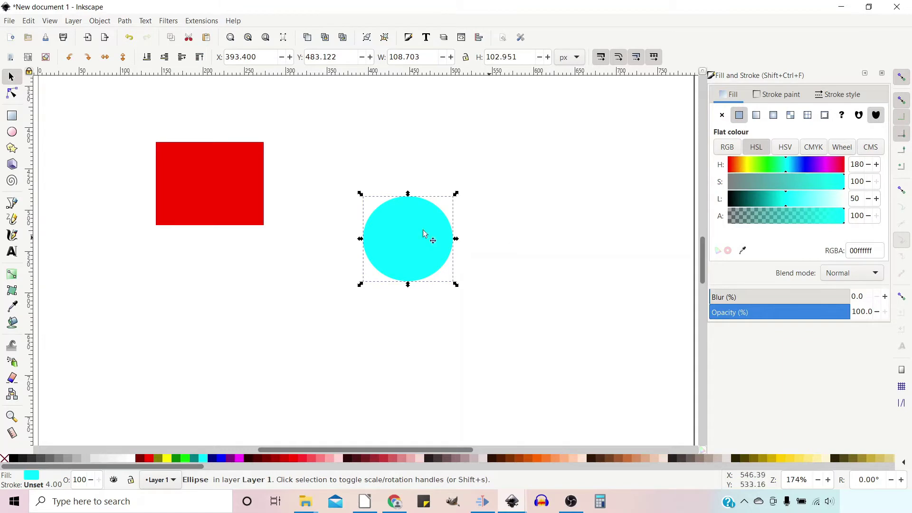
drag(439, 235, 346, 128)
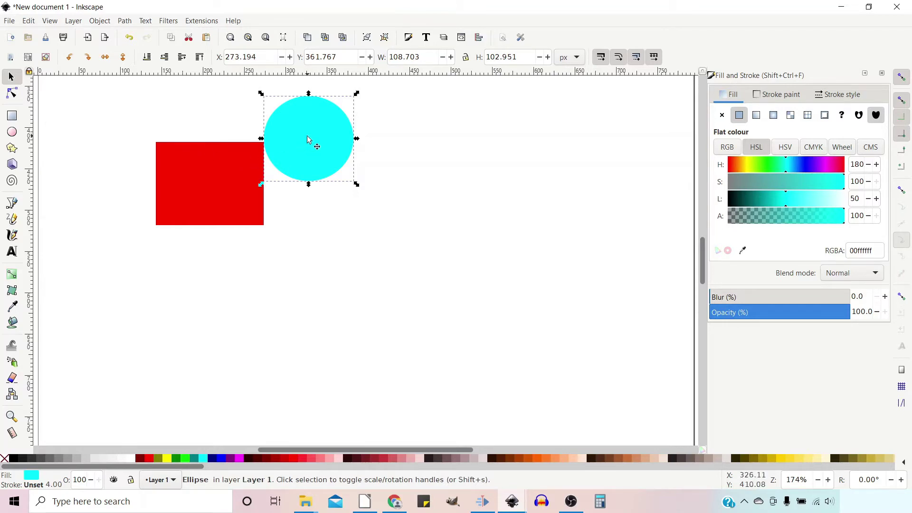
drag(306, 139, 339, 173)
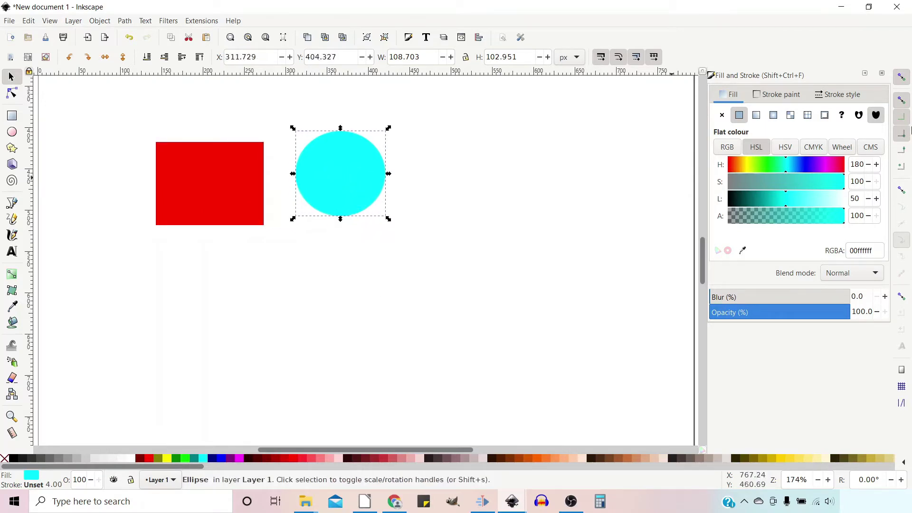
Enable bounding box edge midpoint snapping and snap the circle to the midpoints of the red rectangle's right and bottom edges
click(903, 152)
drag(358, 162, 334, 175)
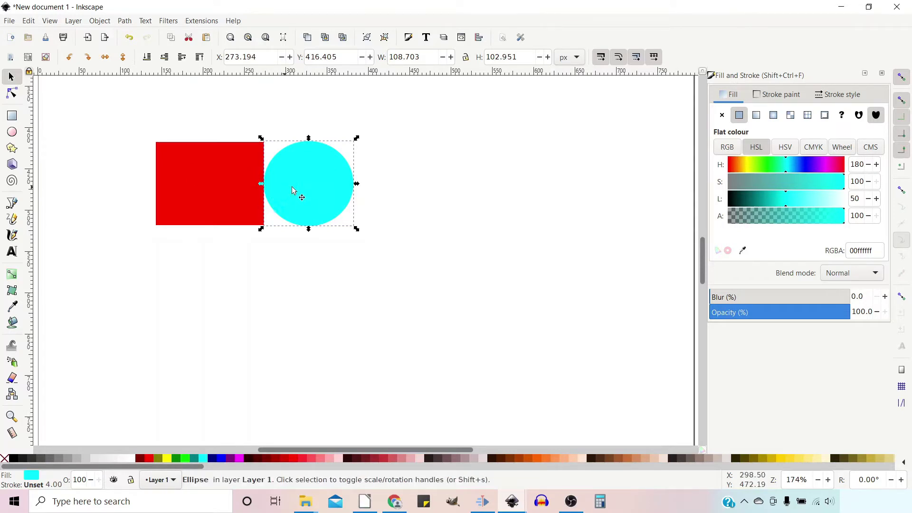
drag(316, 178, 220, 272)
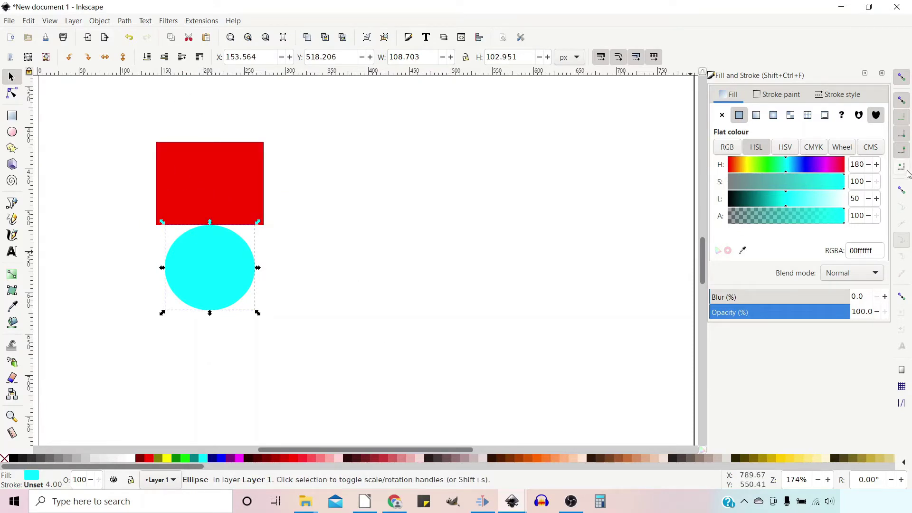
Enable bounding box center snapping and center the aqua circle on the red rectangle
click(902, 167)
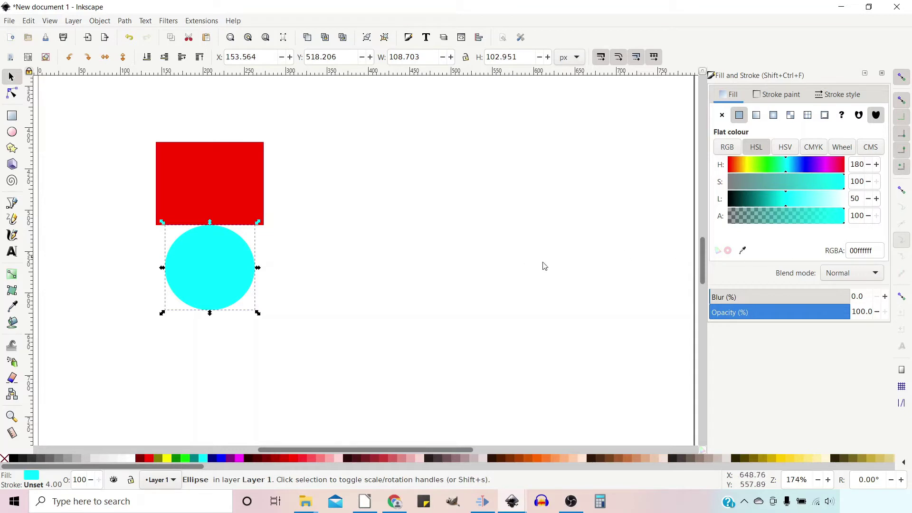
drag(240, 279, 234, 184)
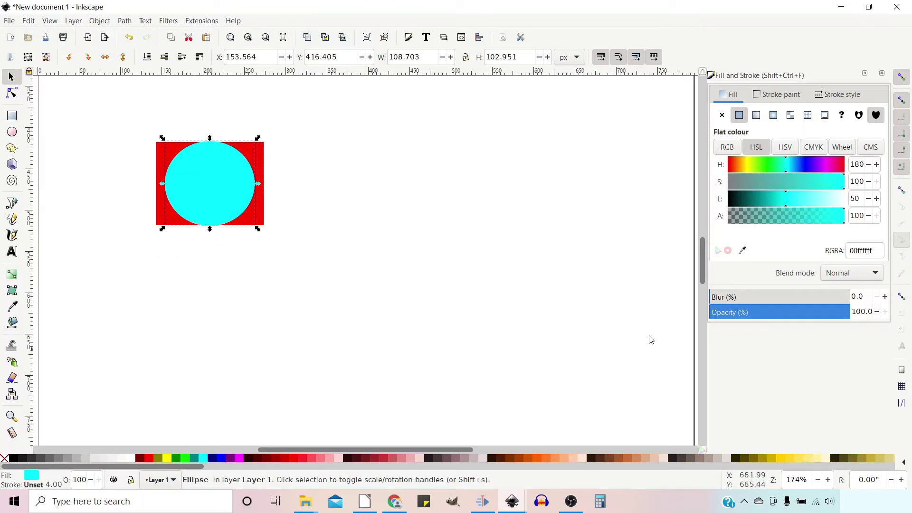
With node and path snapping enabled, move the circle clear of the rectangle and draw a line about 83 px long ending on its outline
click(903, 192)
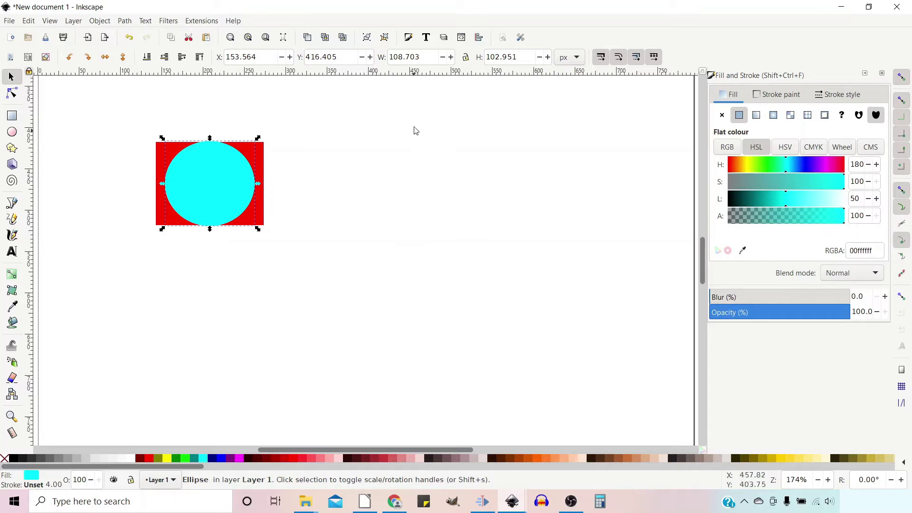
drag(229, 159, 421, 218)
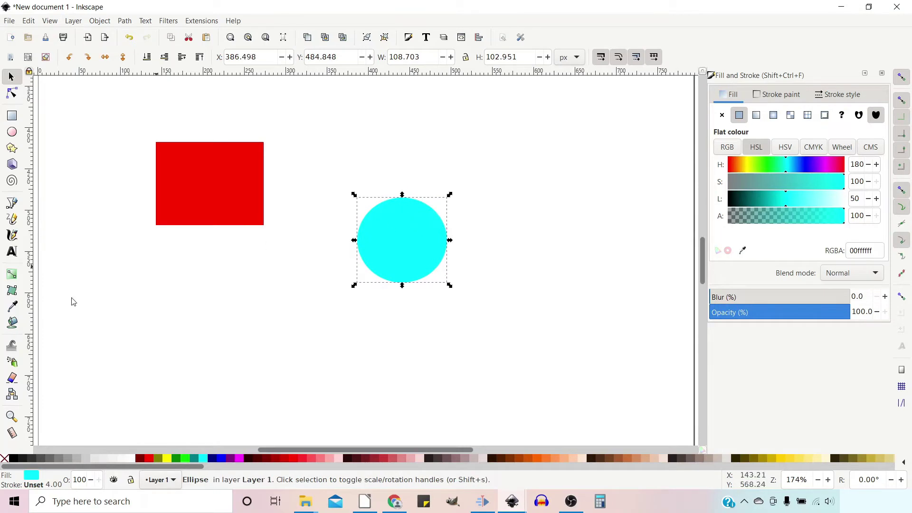
click(12, 204)
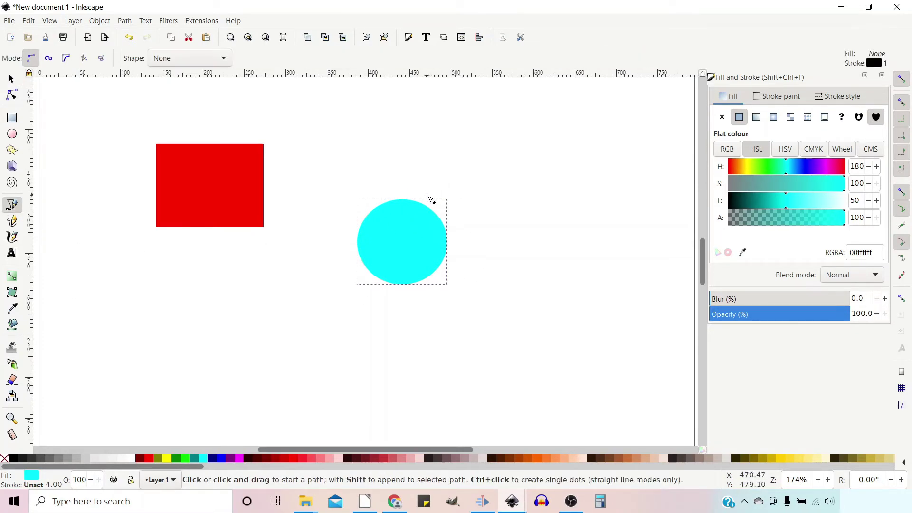
click(449, 159)
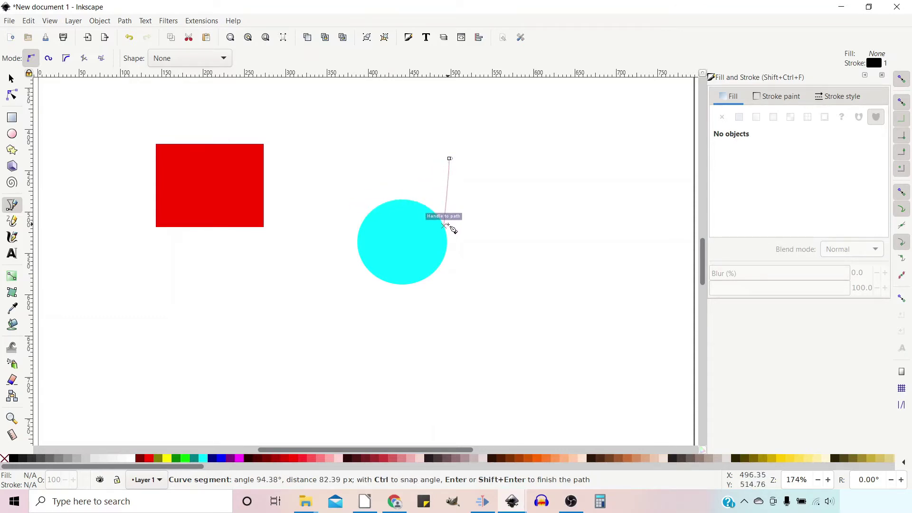
click(445, 225)
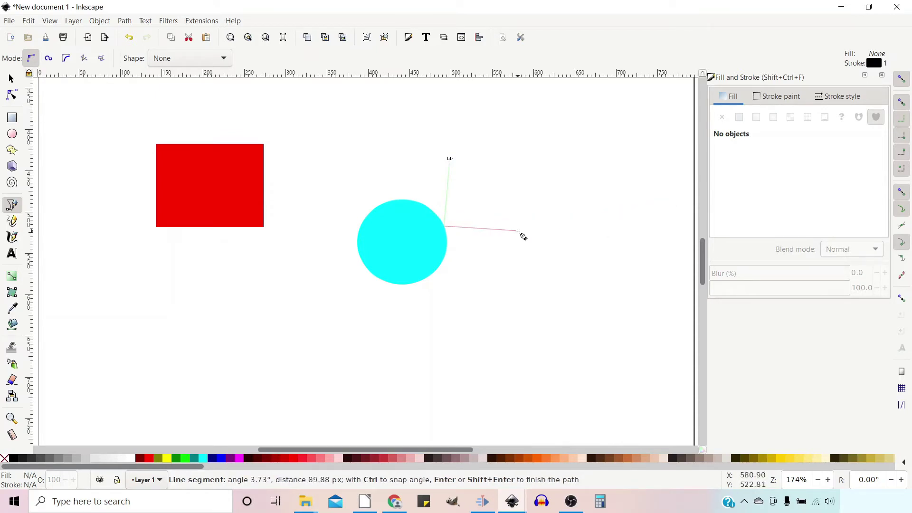
key(Return)
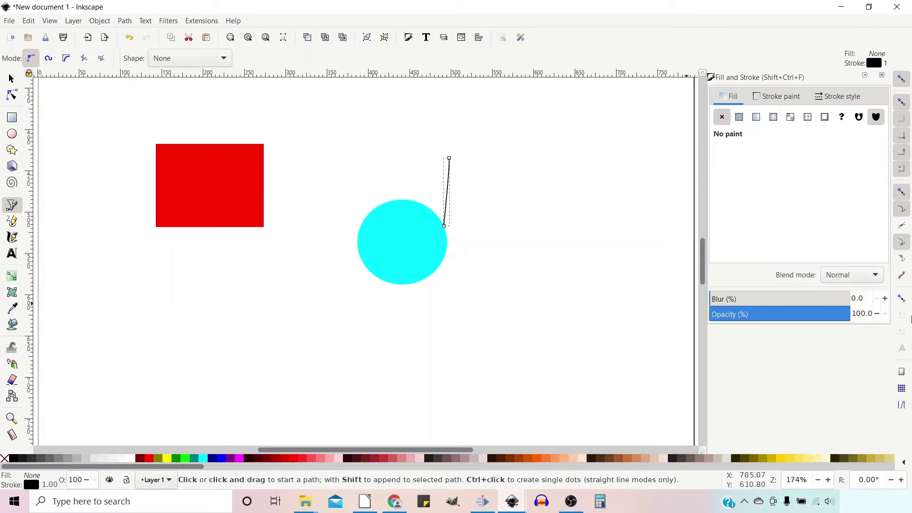
Enable path intersection snapping, lay the line across the circle's top, and snap the red rectangle's lower-right corner to their intersection before moving it clear
key(s)
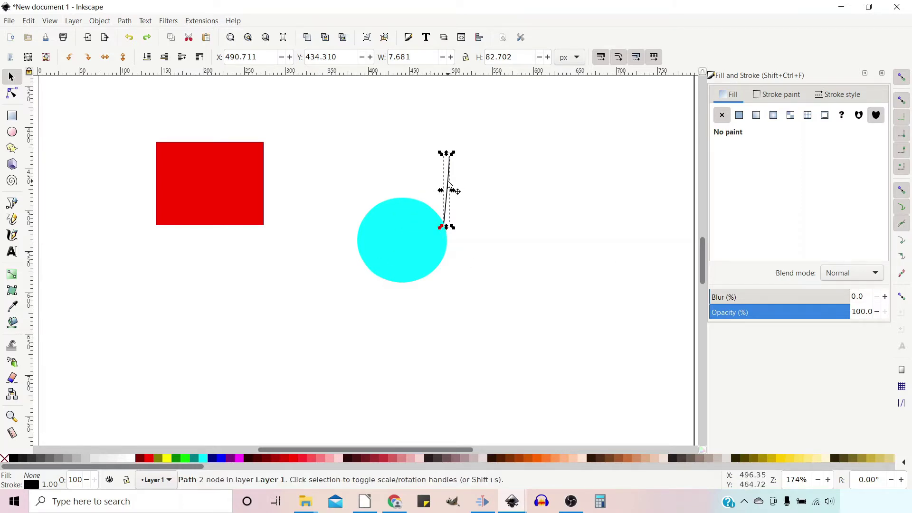
drag(449, 184, 410, 193)
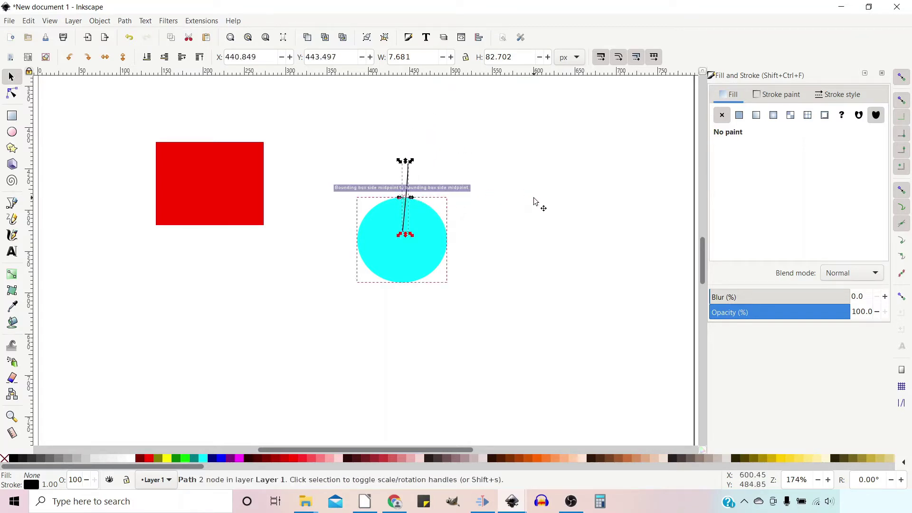
drag(235, 186, 374, 161)
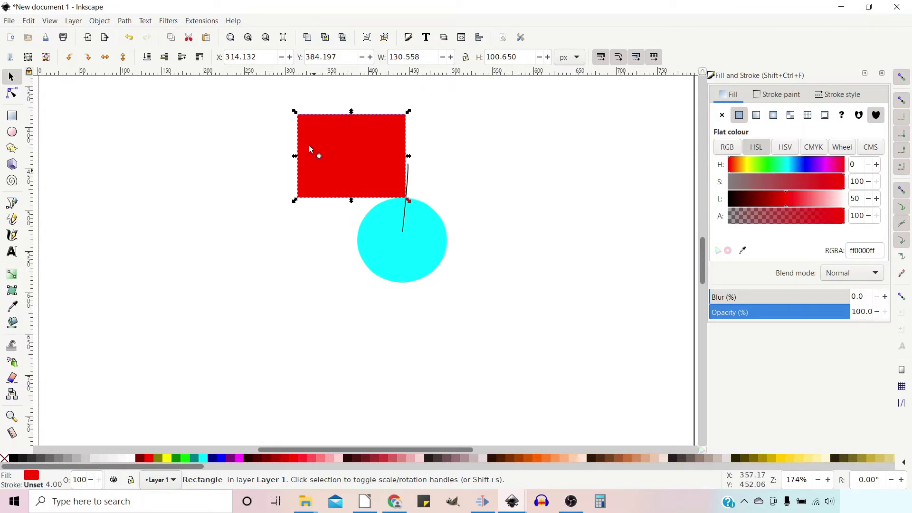
drag(328, 165, 140, 164)
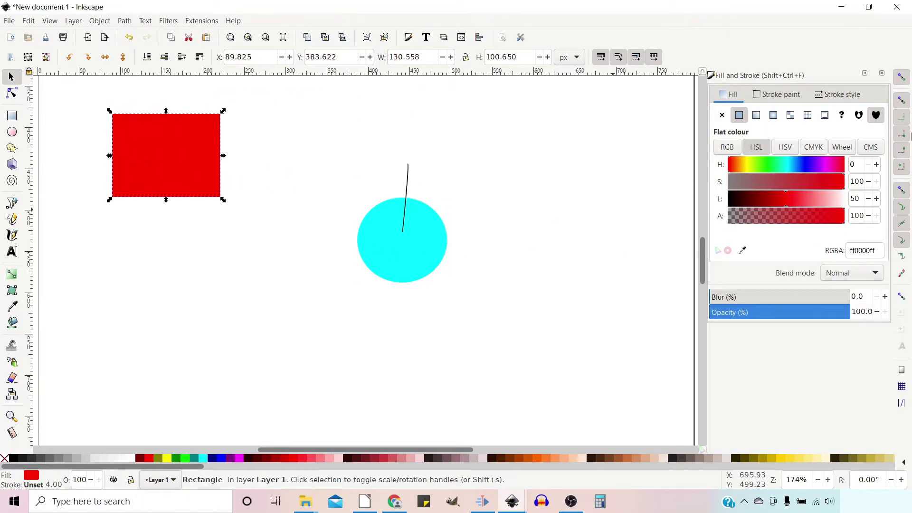
Disable bounding box snapping and snap the line's lower end to the red rectangle's lower-right corner before moving the line clear
click(900, 101)
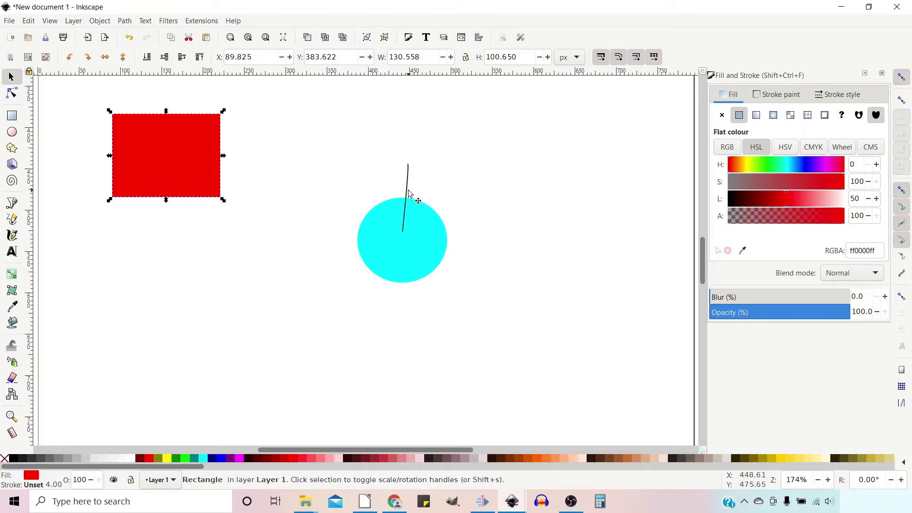
mouse_move(405, 177)
mouse_down()
mouse_move(342, 177)
mouse_move(228, 226)
mouse_move(271, 197)
mouse_move(271, 147)
mouse_move(229, 152)
mouse_up()
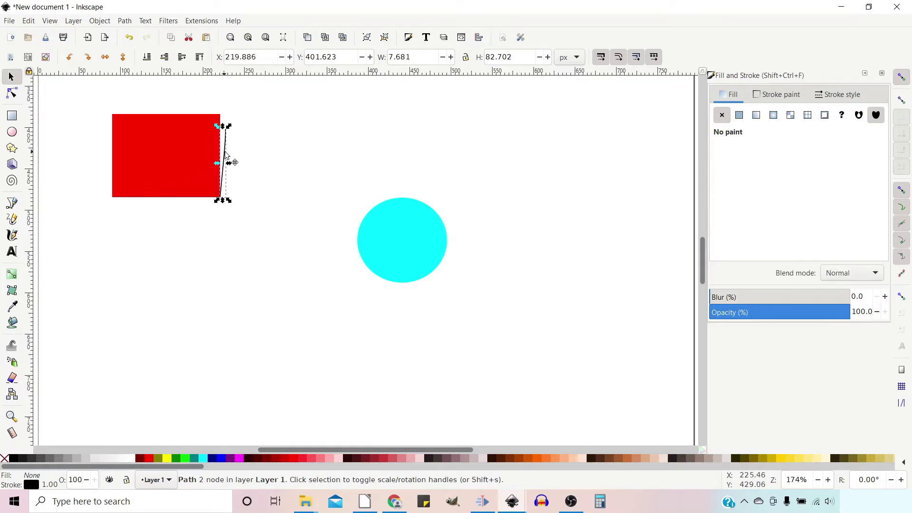
drag(227, 156, 288, 155)
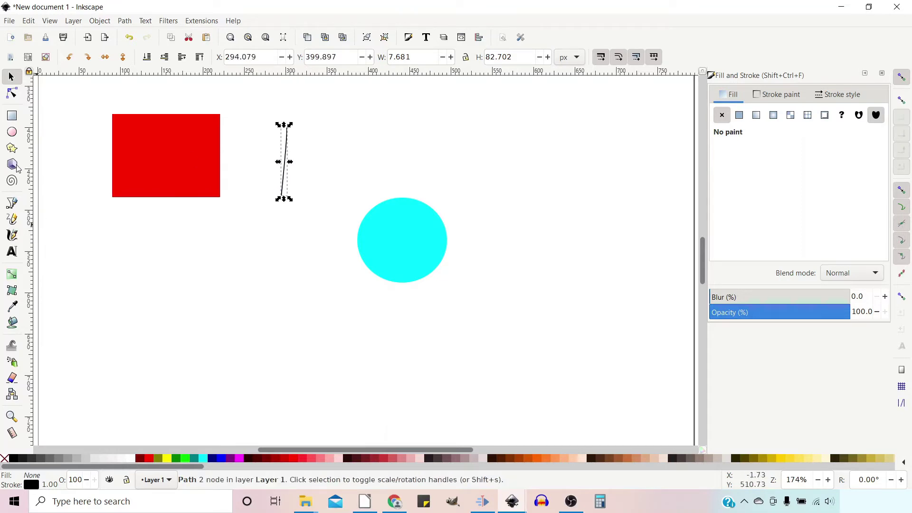
Add a node partway along the line and snap the red rectangle's upper-left corner to it
click(12, 93)
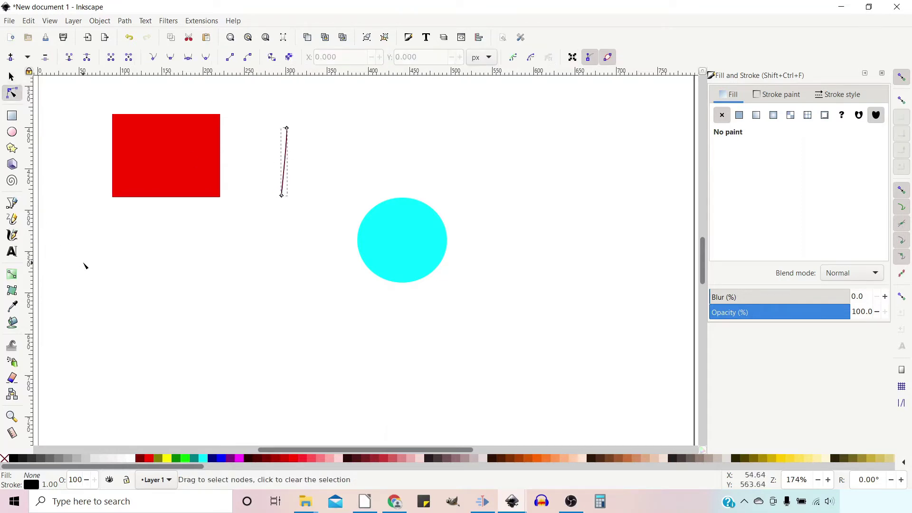
double_click(285, 151)
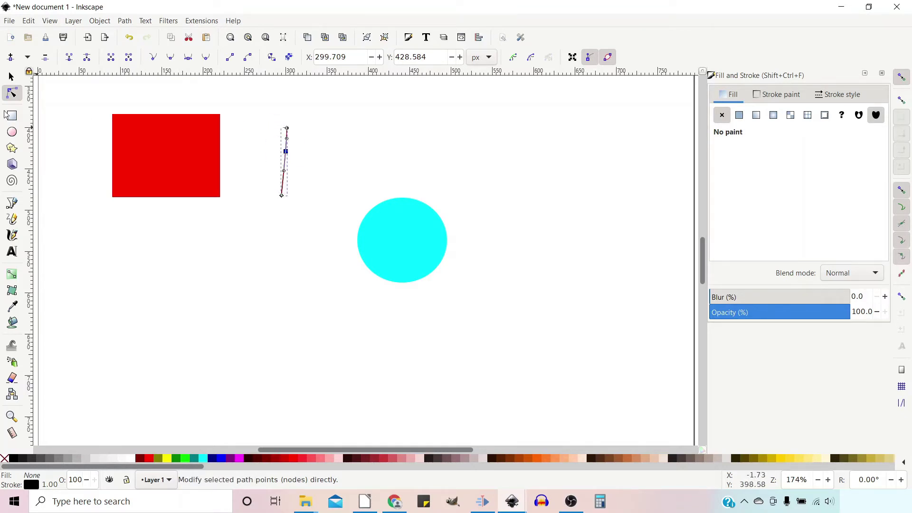
click(11, 77)
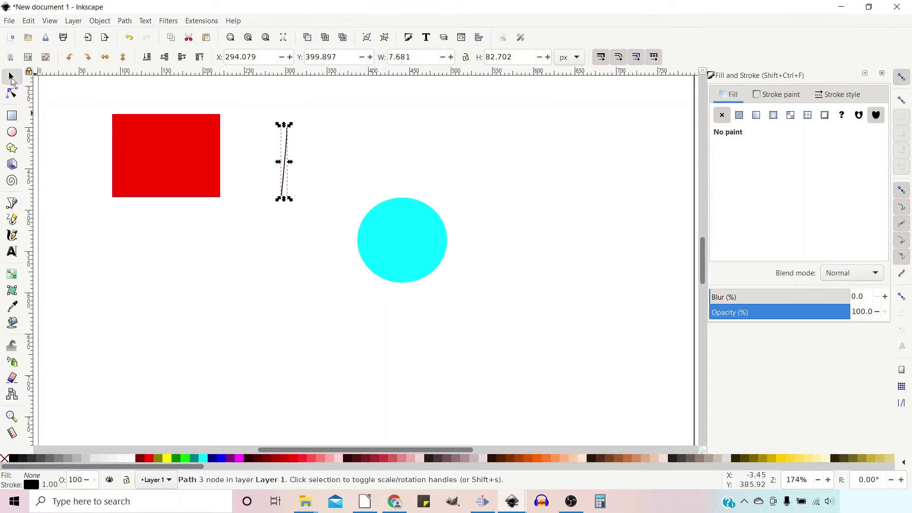
drag(181, 184, 348, 201)
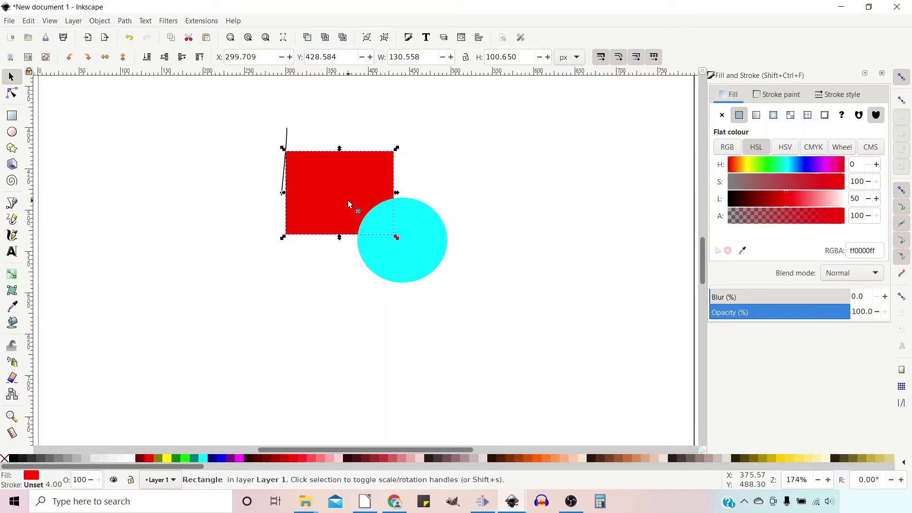
Enable line segment midpoint snapping and draw a tall aqua rectangle about 96 × 216 px at the left of the page
click(901, 274)
click(12, 115)
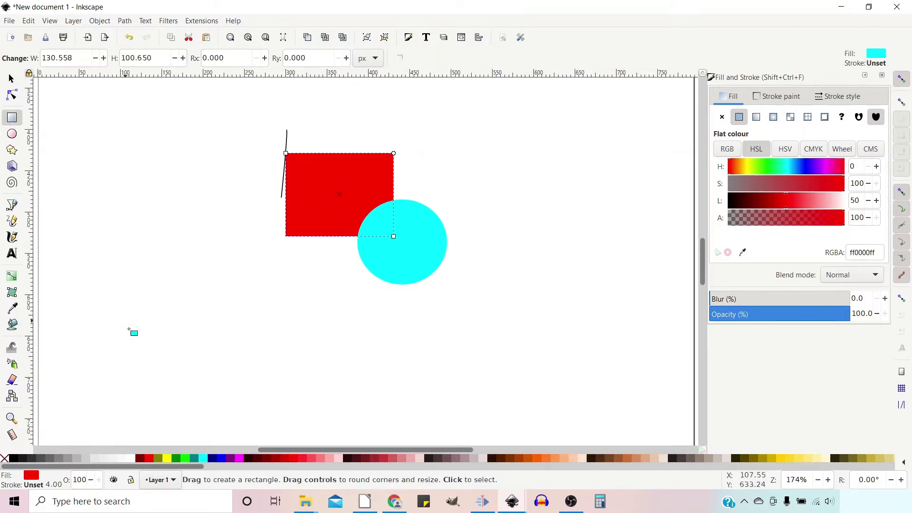
drag(92, 188, 159, 354)
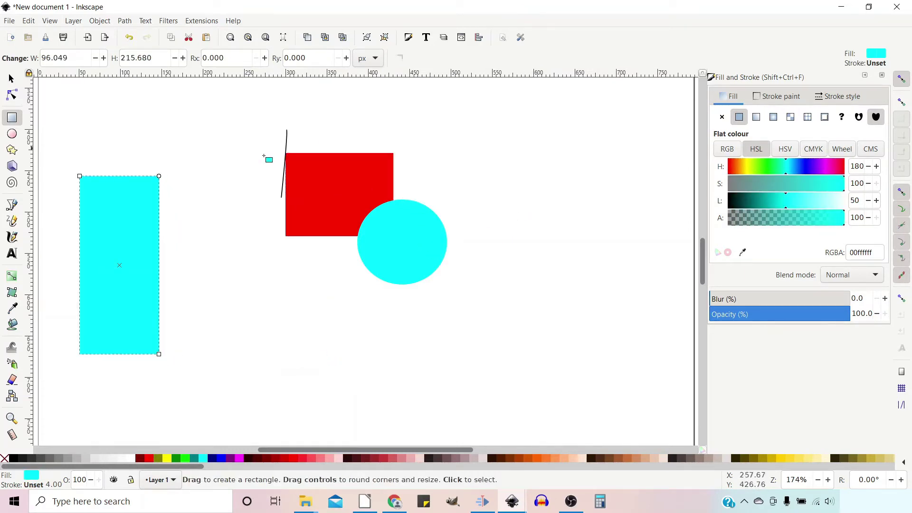
Snap the midpoint of the red rectangle's left side to the midpoint of the tall aqua rectangle's right side
key(Escape)
key(s)
drag(311, 224, 200, 262)
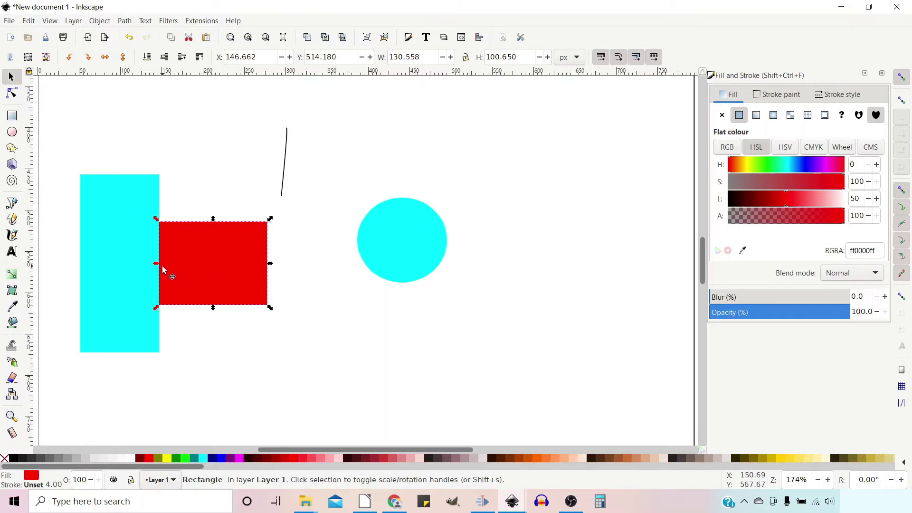
Enable object centre snapping and snap the red rectangle's centre to the aqua circle's centre before moving the rectangle clear to the upper right
click(902, 297)
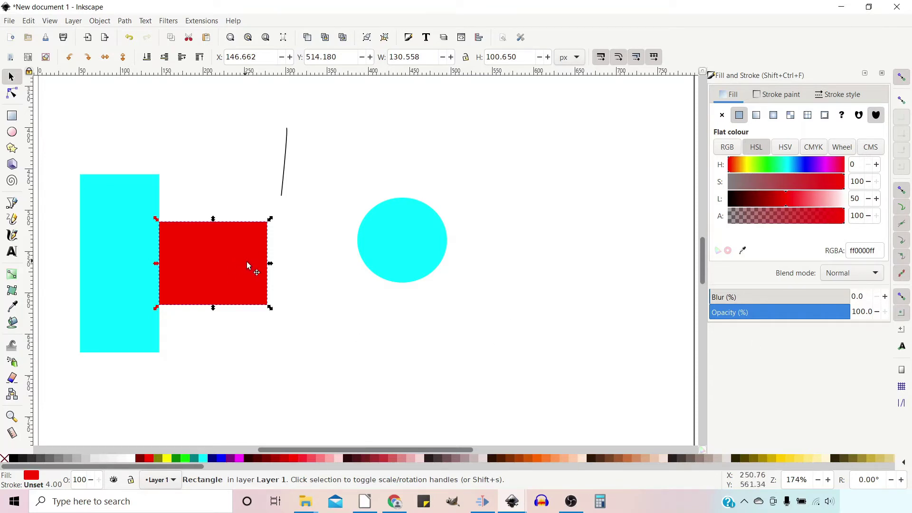
drag(247, 262, 440, 247)
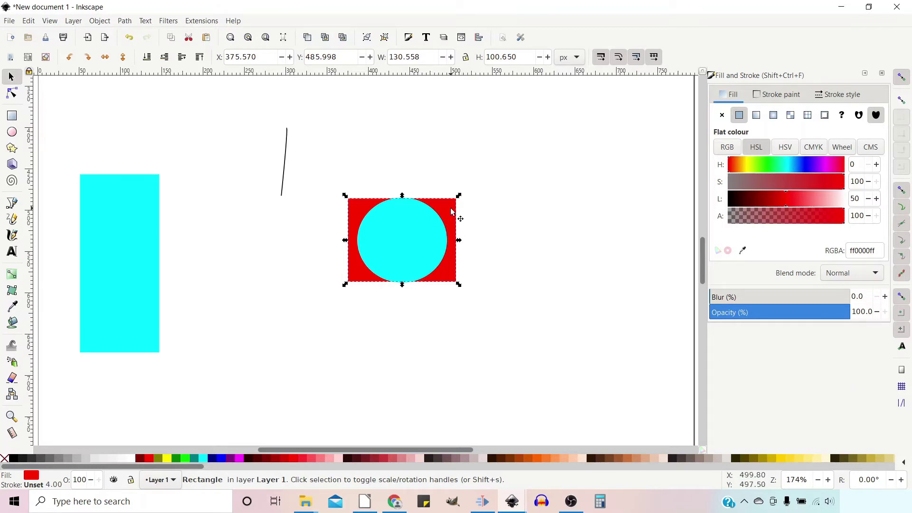
drag(451, 211, 576, 170)
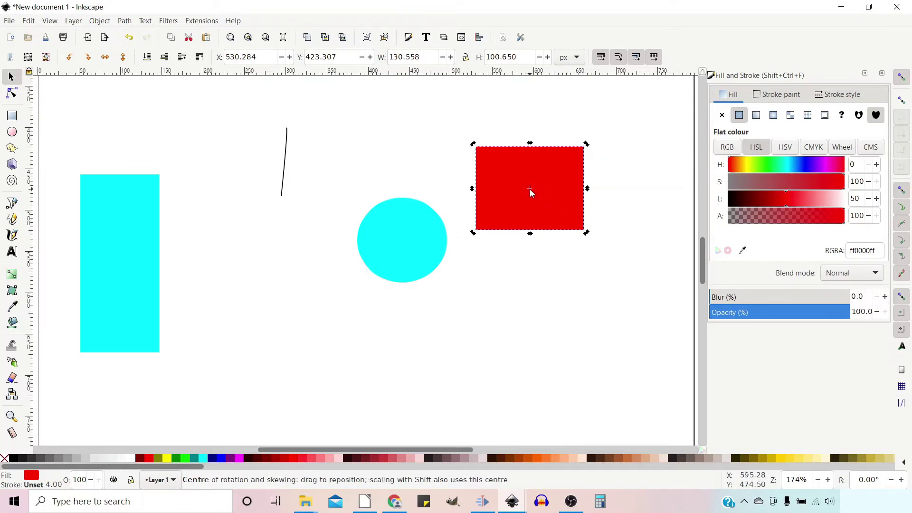
Offset the red rectangle's rotation centre below its lower-left corner and snap the line's upper end to it with rotation centre snapping
drag(530, 189, 473, 244)
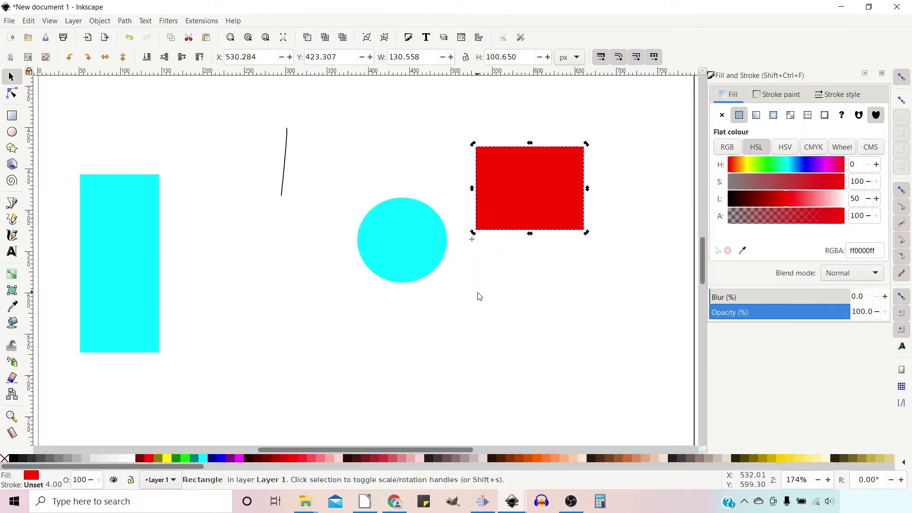
click(286, 159)
drag(284, 168, 470, 284)
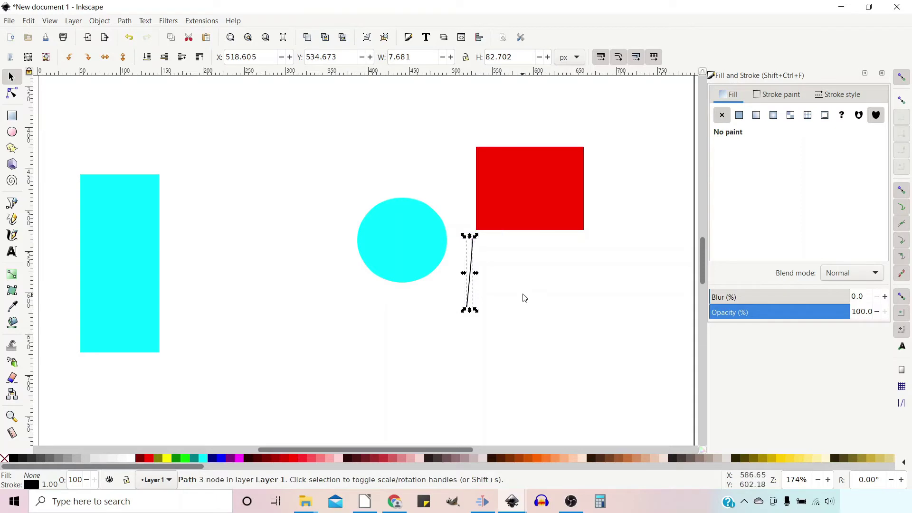
Reselect the red rectangle and reset its rotation centre to the middle of the shape
click(519, 261)
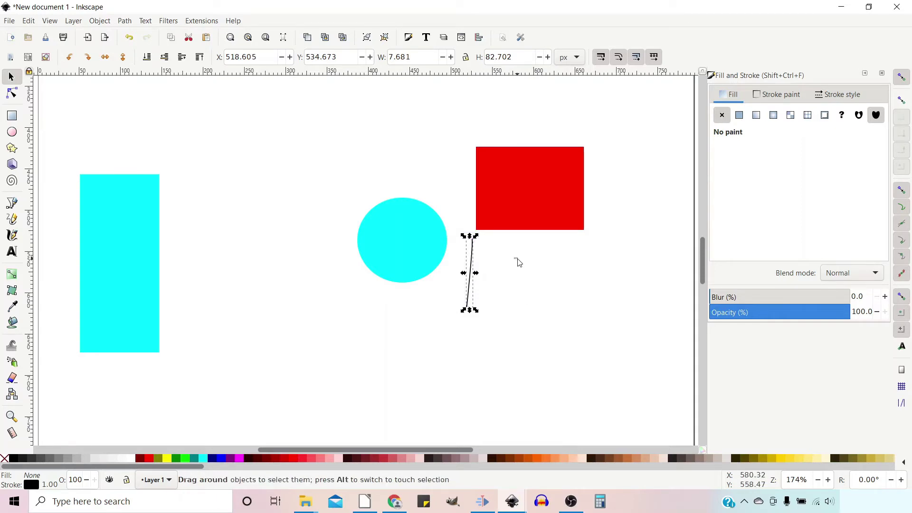
click(551, 199)
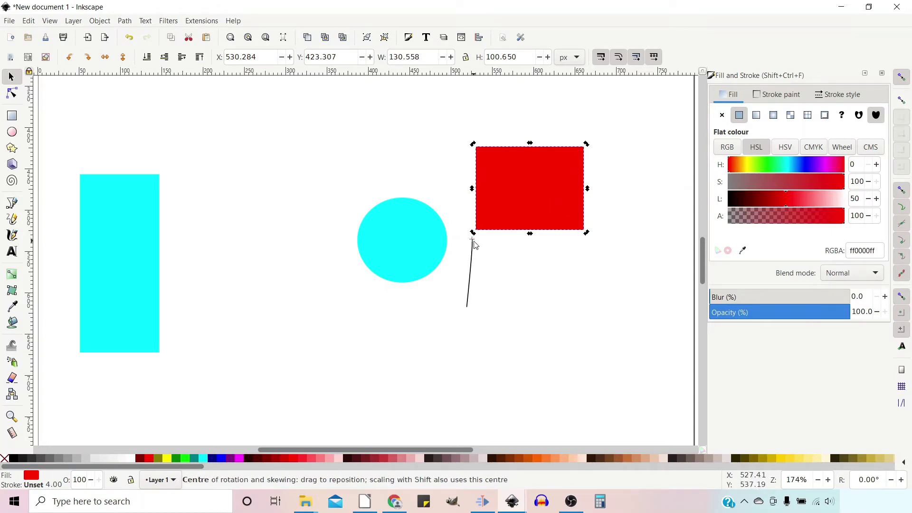
key(shift)
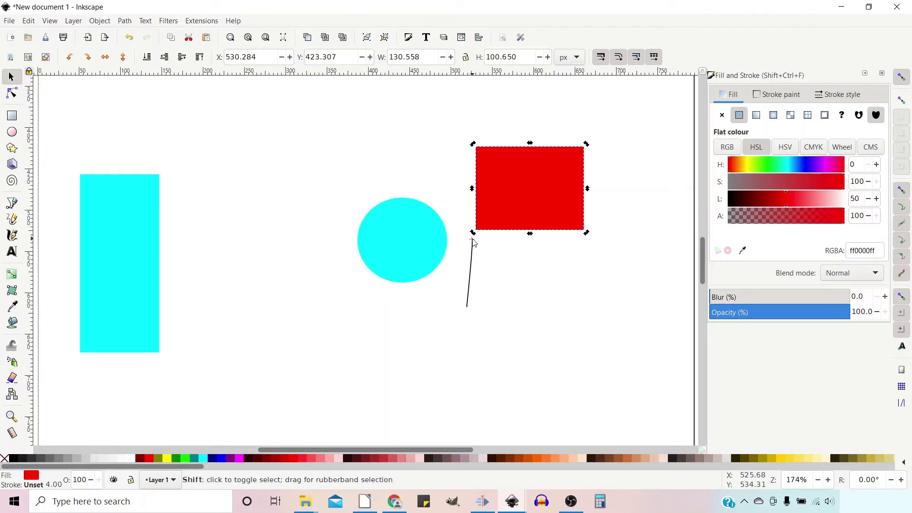
shift+click(474, 243)
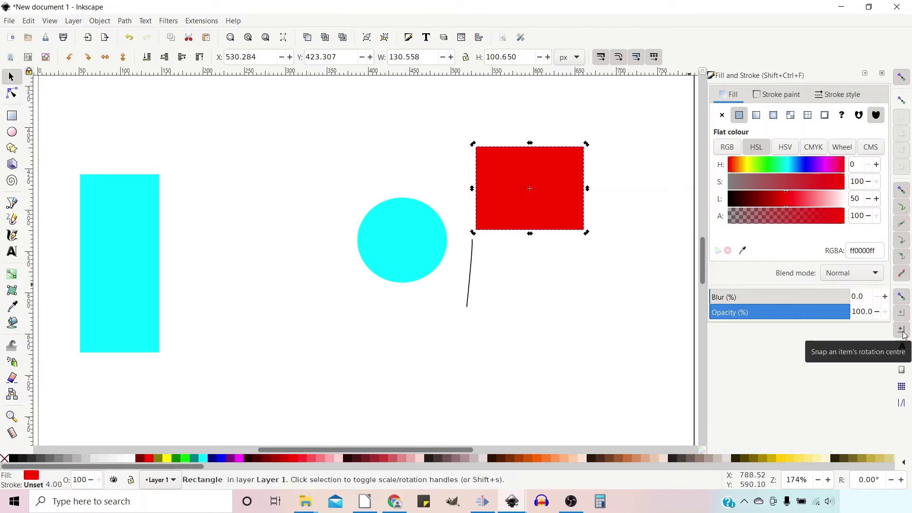
Enable text baseline snapping and add a text object reading "text" below the aqua circle
click(902, 348)
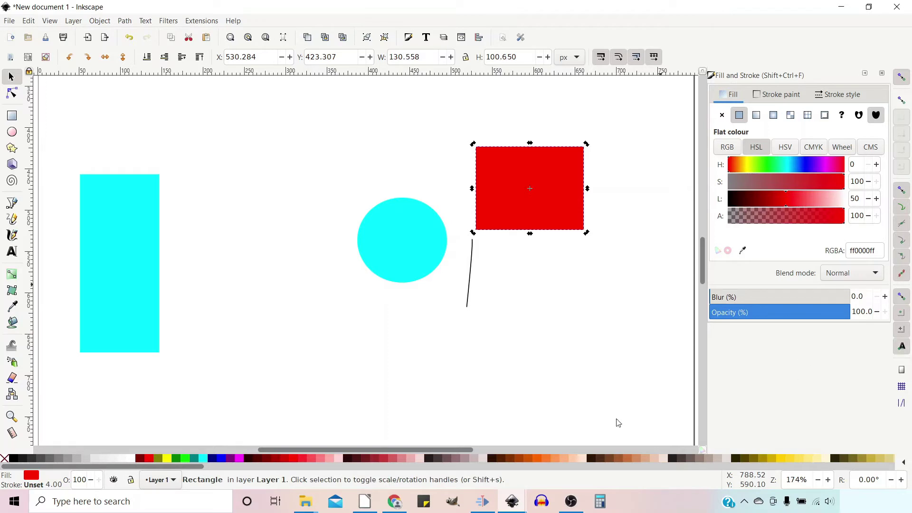
click(12, 252)
click(293, 349)
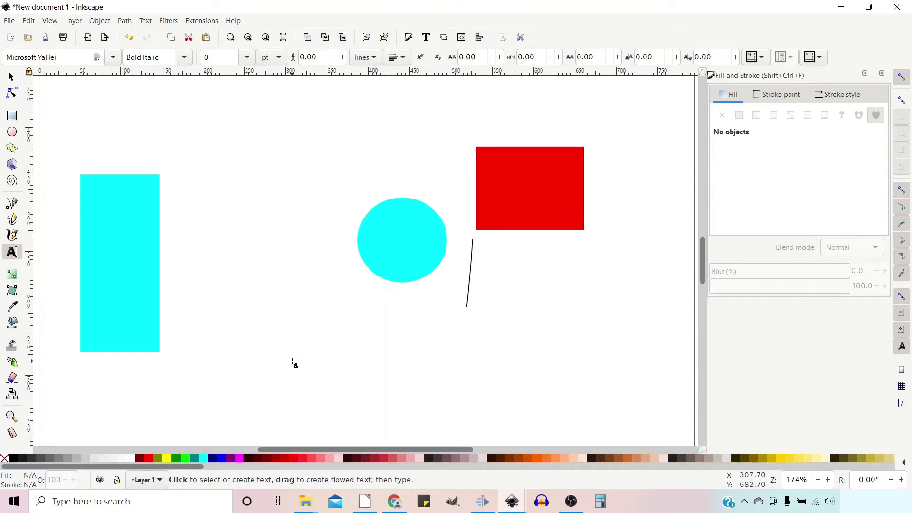
text(text)
key(F1)
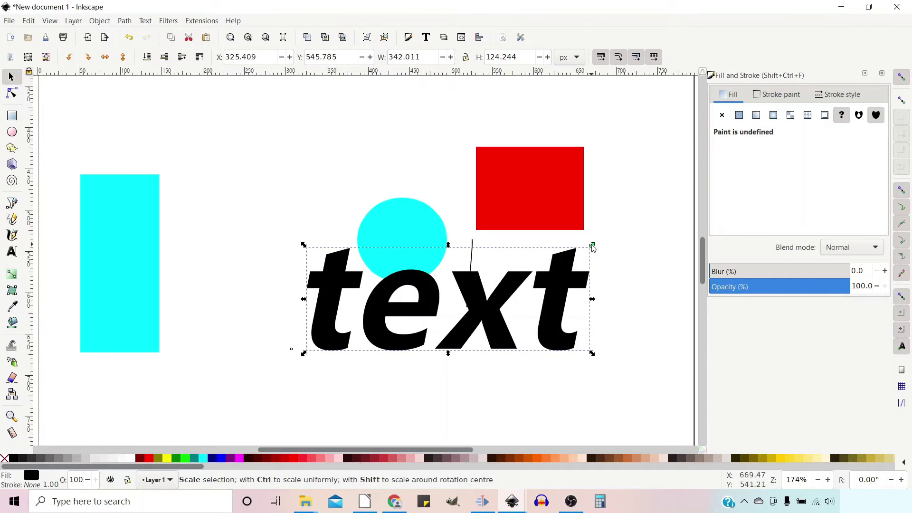
Scale the text down to about 168 × 63 px and place it just below the aqua circle
drag(593, 246, 458, 298)
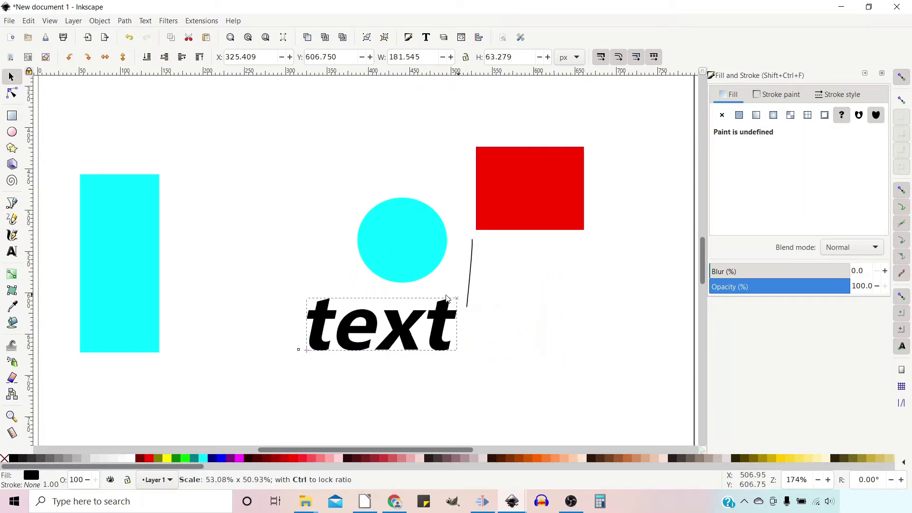
drag(315, 331, 500, 315)
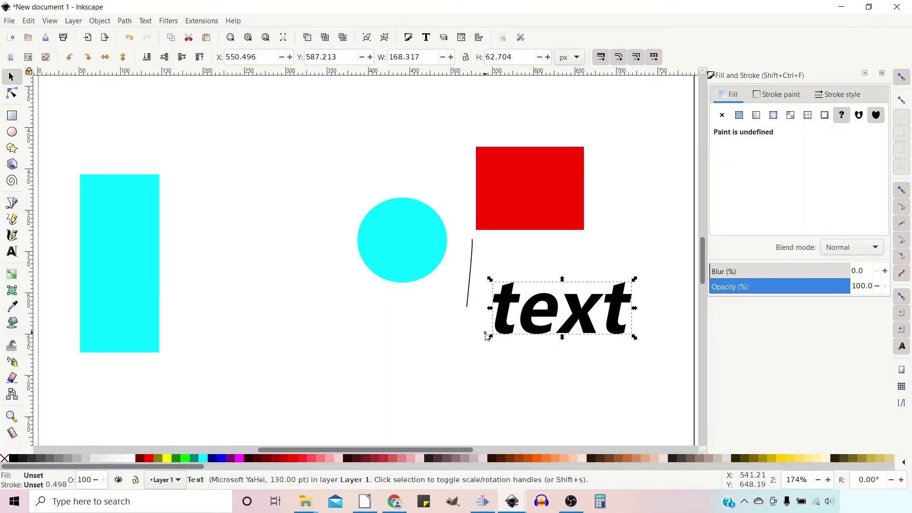
drag(513, 330, 522, 119)
drag(460, 114, 304, 326)
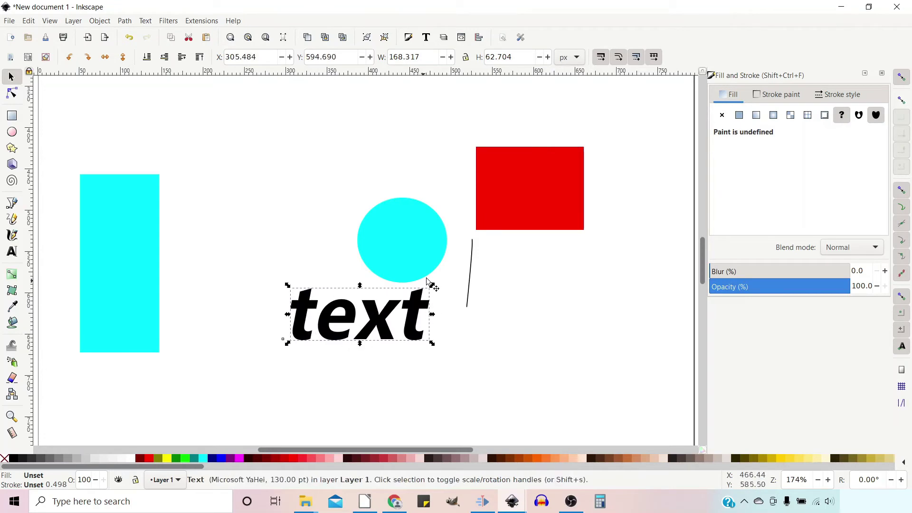
Place the line's upper end at the bottom of the letter x and align the text's baseline with it
drag(471, 285, 374, 380)
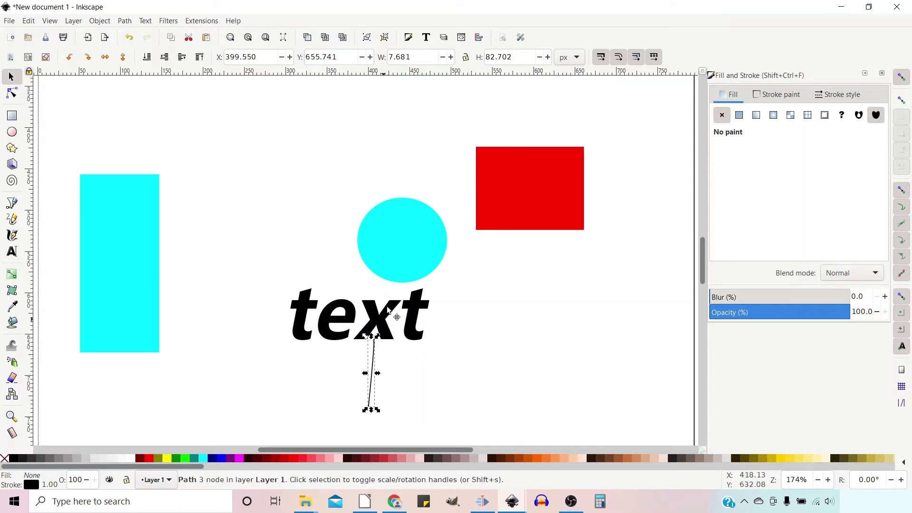
mouse_move(392, 316)
mouse_down()
mouse_move(390, 298)
mouse_move(386, 320)
mouse_up()
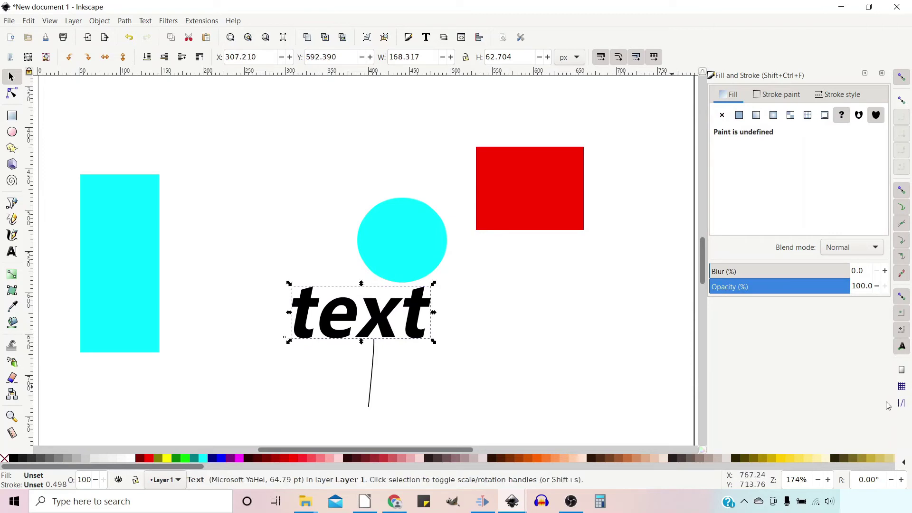
Enable page border snapping and draw an aqua rectangle between the page's opposite corners, about 794 × 1123 px
click(903, 371)
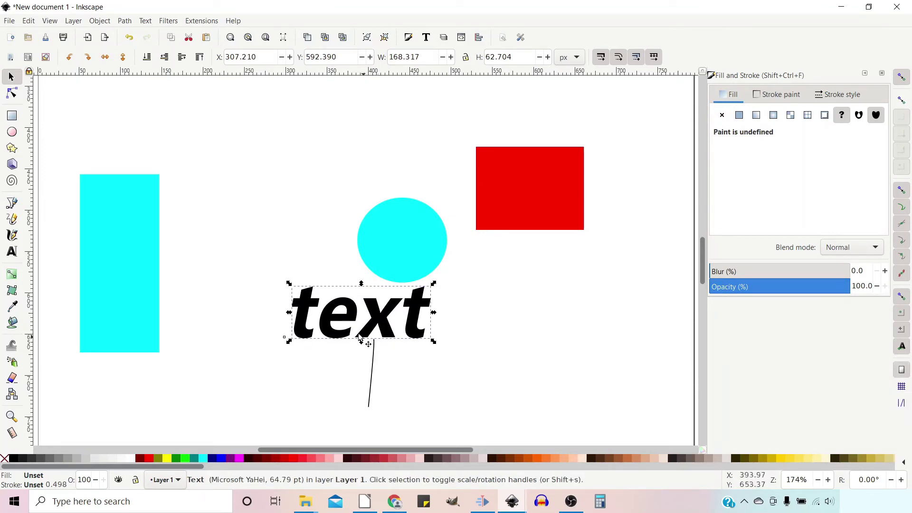
key(5)
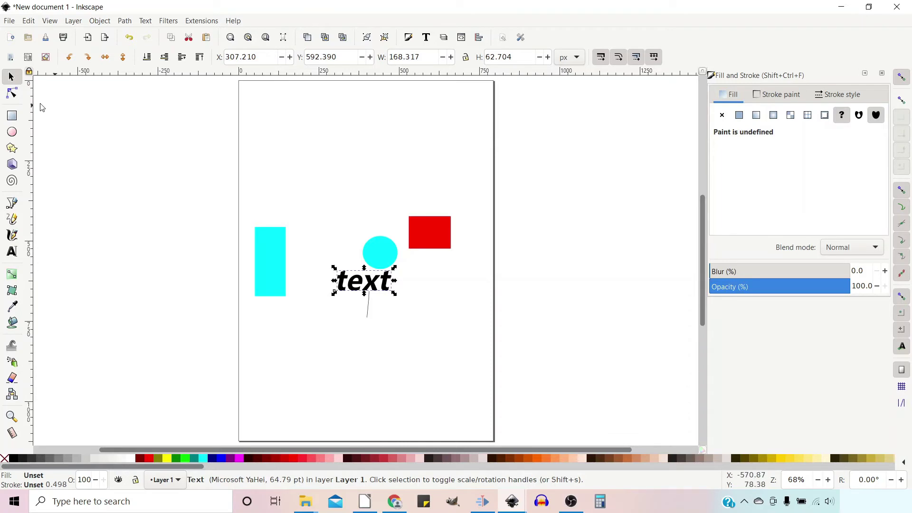
click(12, 116)
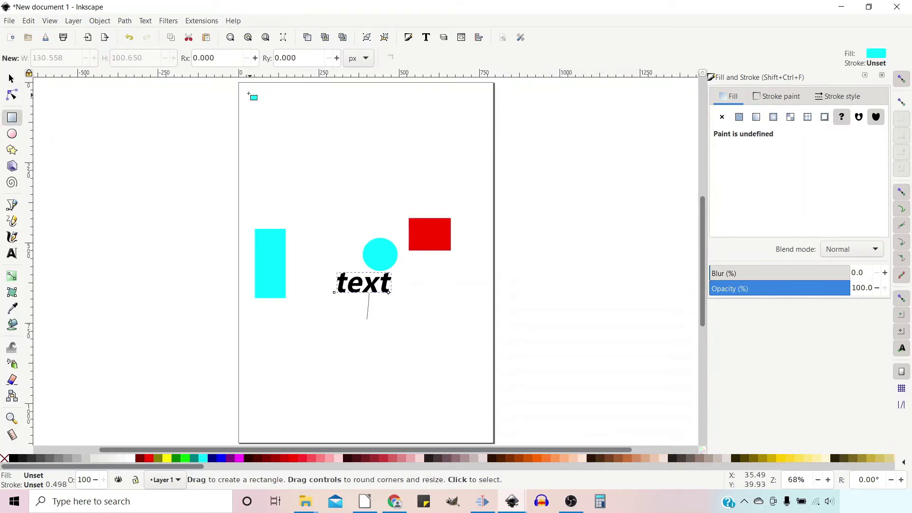
drag(244, 88, 493, 445)
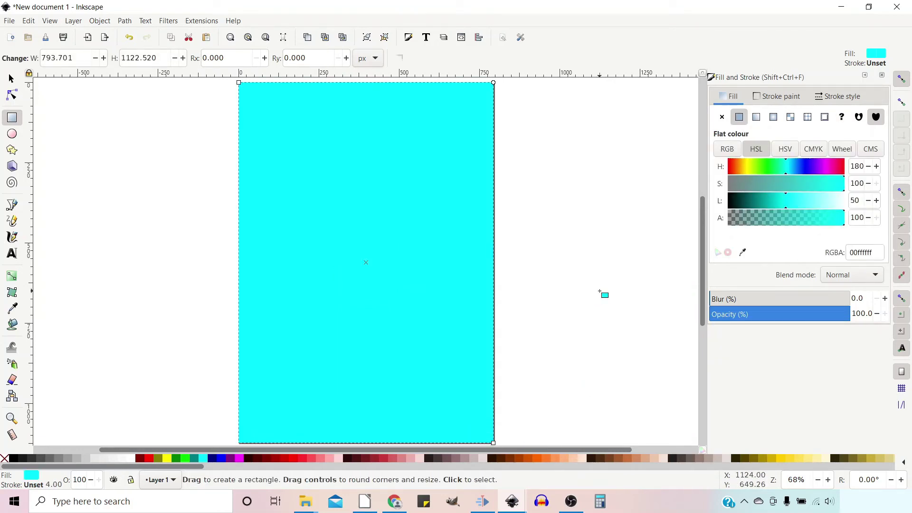
Delete the page-sized rectangle and turn on the page grid with grid snapping
key(Delete)
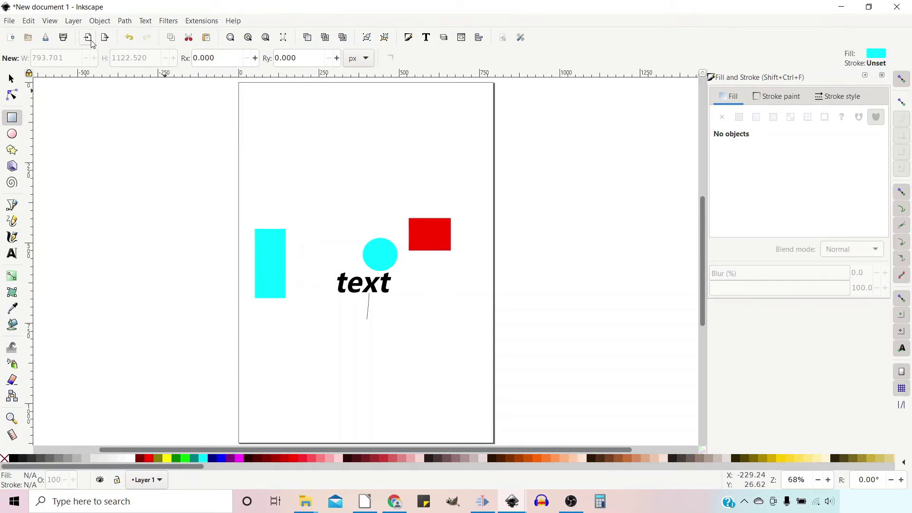
click(50, 21)
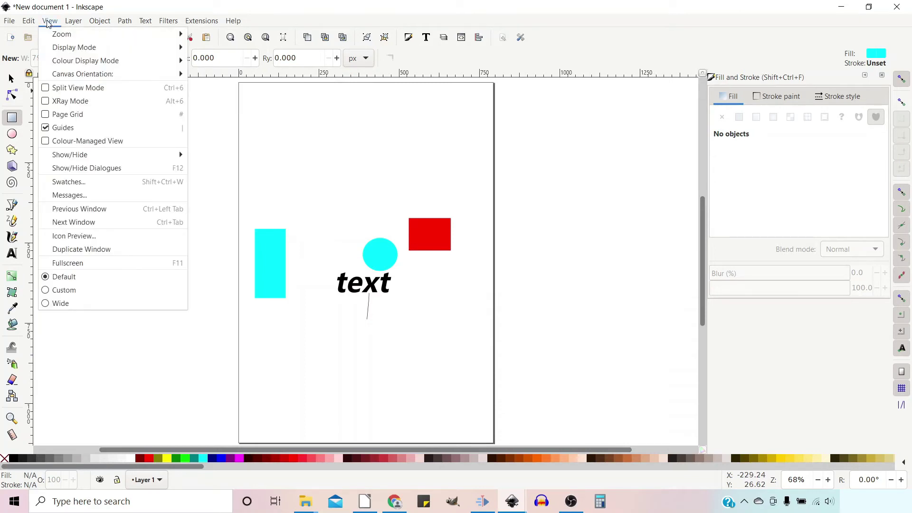
click(68, 115)
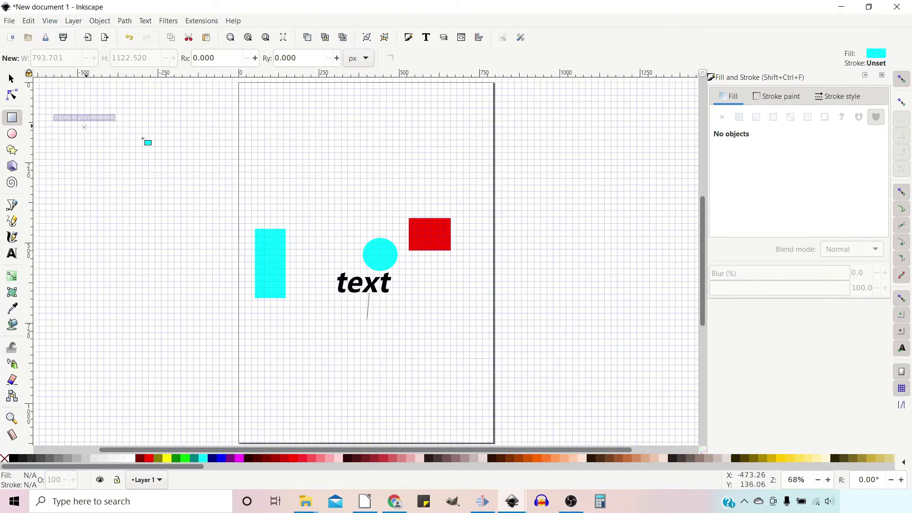
Draw a closed five-point path with a V-shaped upper edge near the page's top, about 180 × 140 px, snapped to grid intersections
click(12, 205)
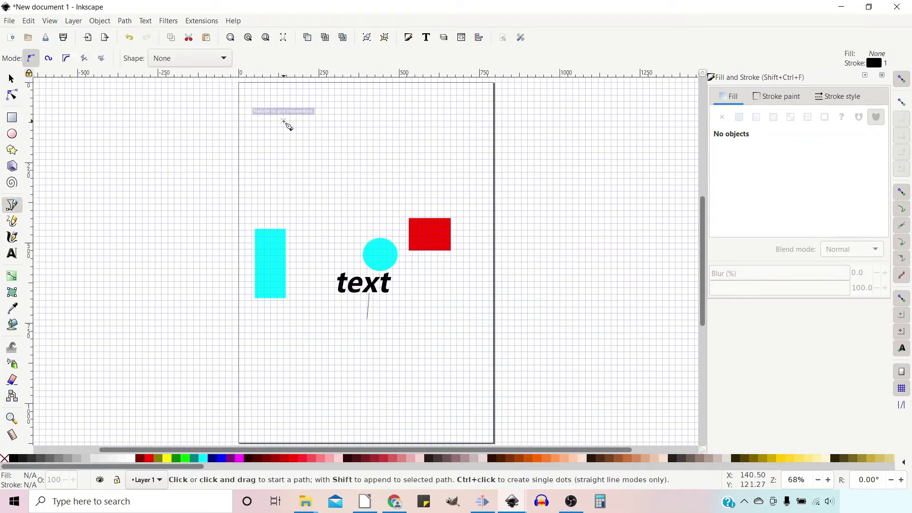
click(283, 121)
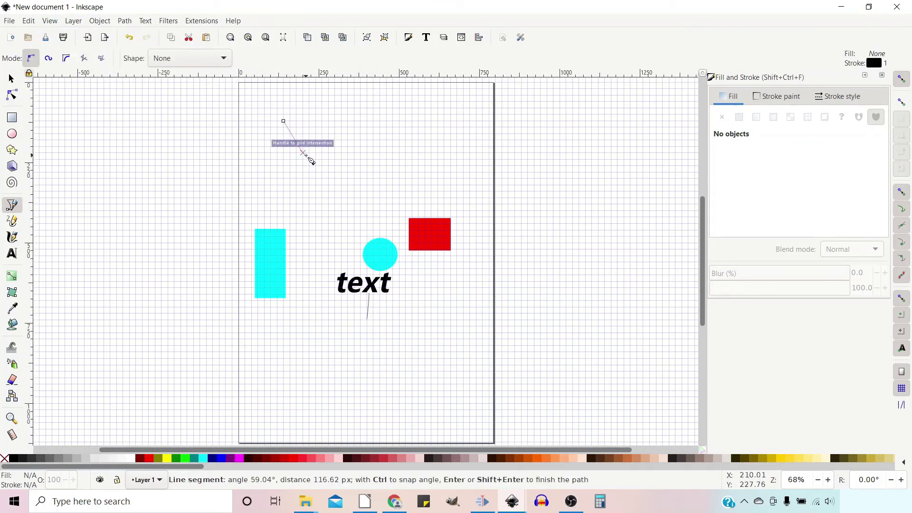
click(303, 153)
click(341, 122)
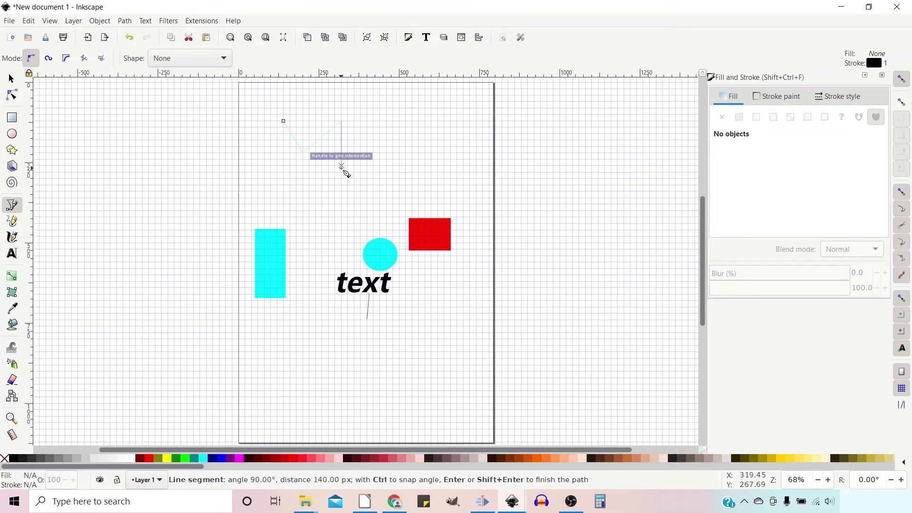
click(342, 166)
click(284, 166)
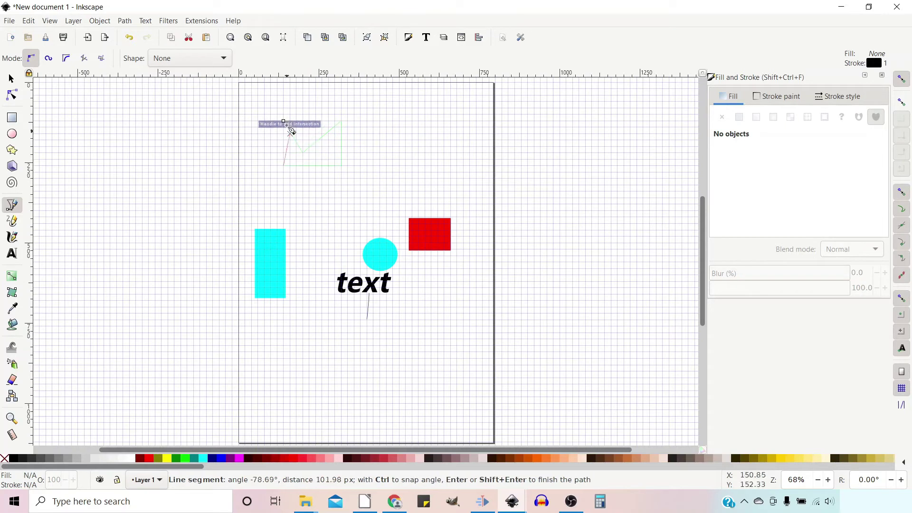
click(284, 123)
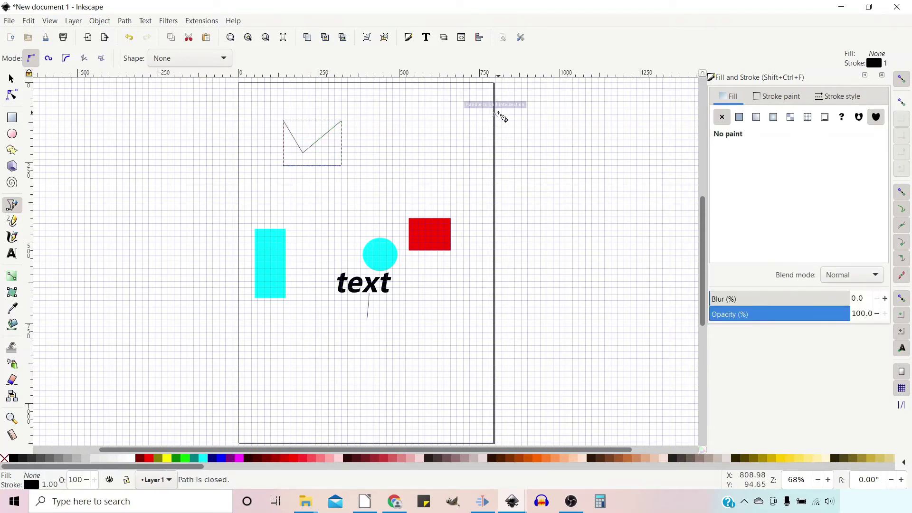
In the document's grid properties, set Spacing Y to 2.2 px, the minor grid lines to orange and the major grid lines to opaque blue
key(3)
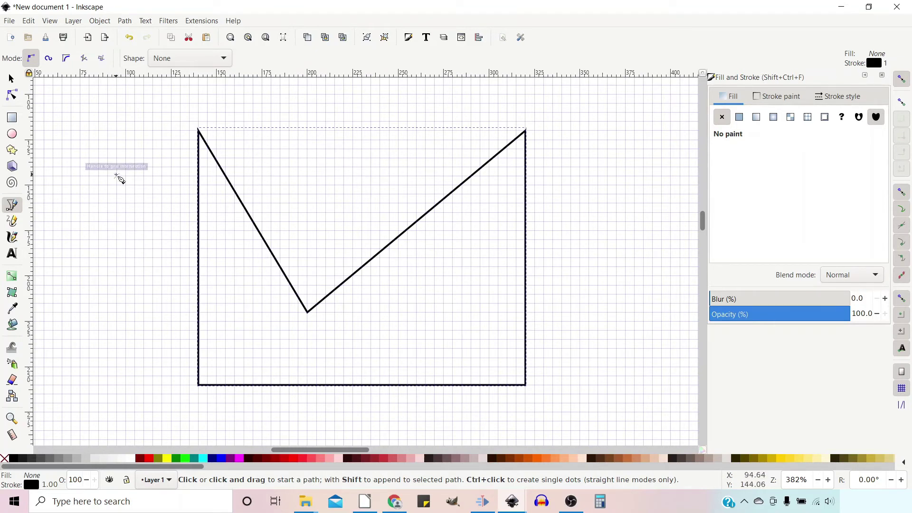
click(14, 22)
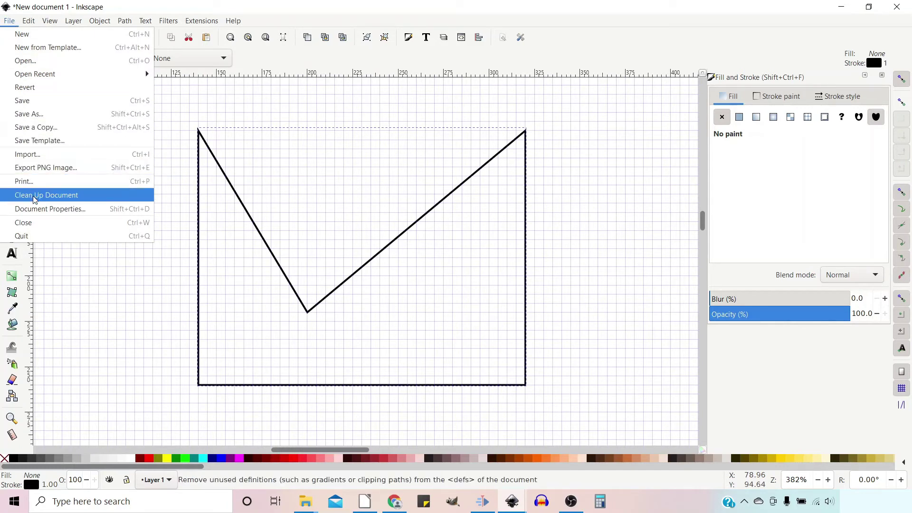
click(46, 209)
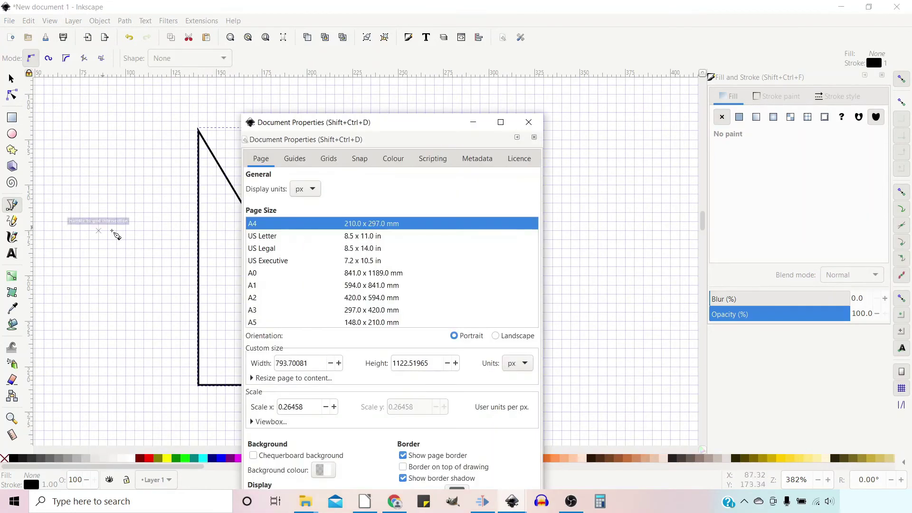
click(328, 161)
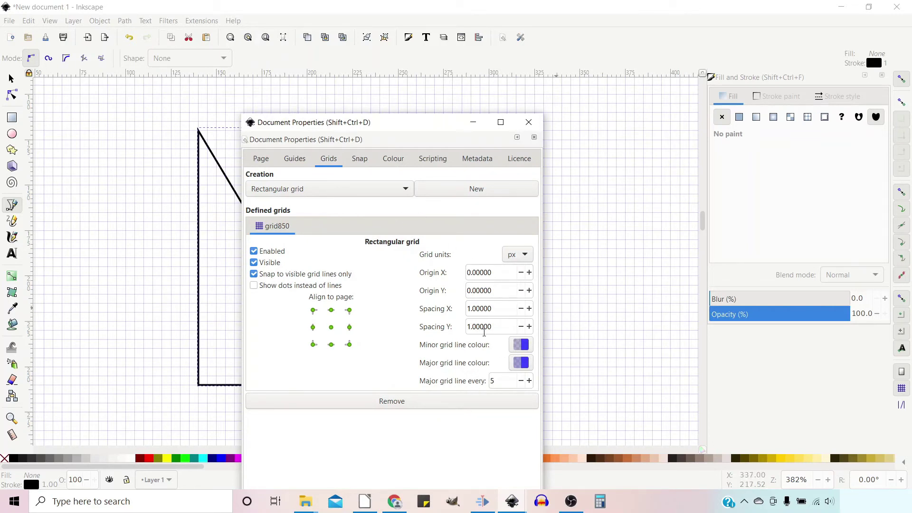
click(530, 326)
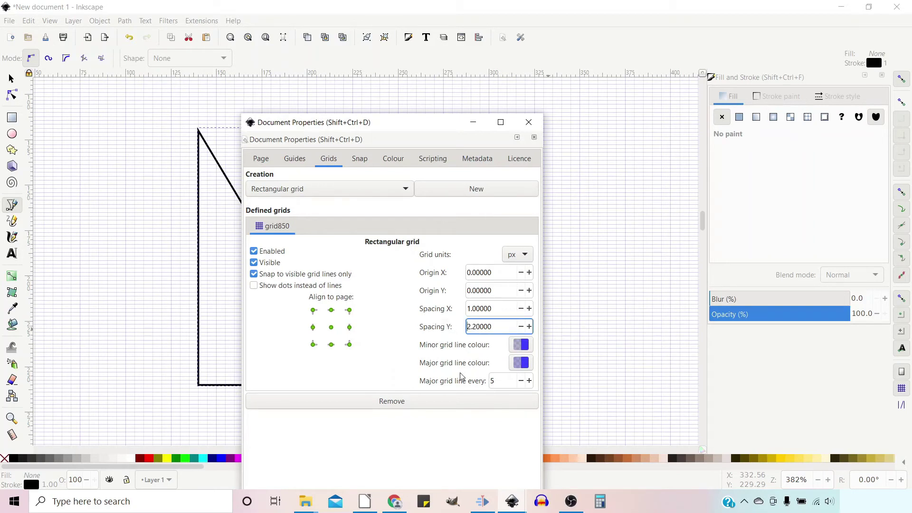
click(527, 346)
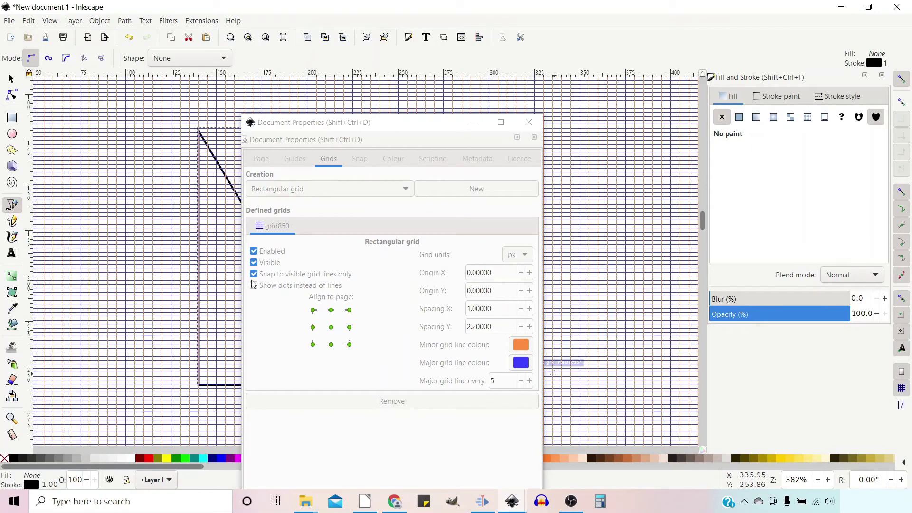
Show the grid as dots instead of lines, and switch it back to lines
click(255, 287)
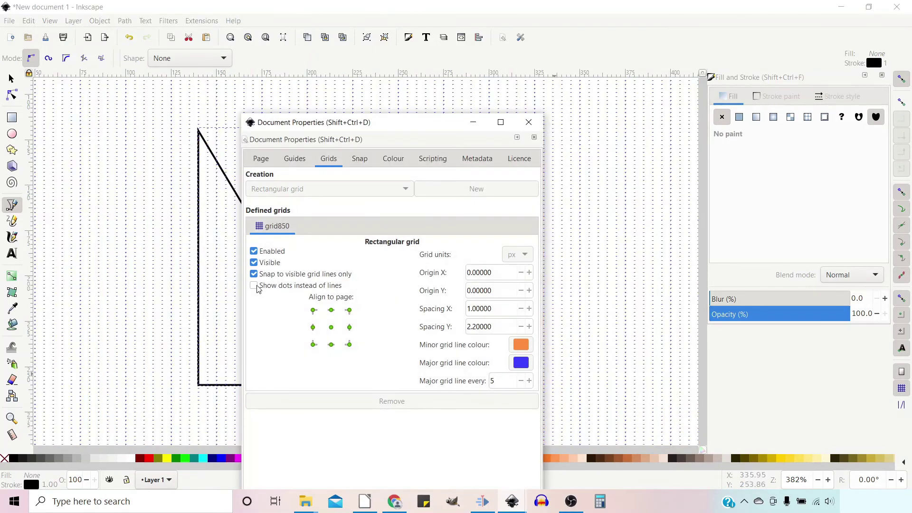
click(256, 288)
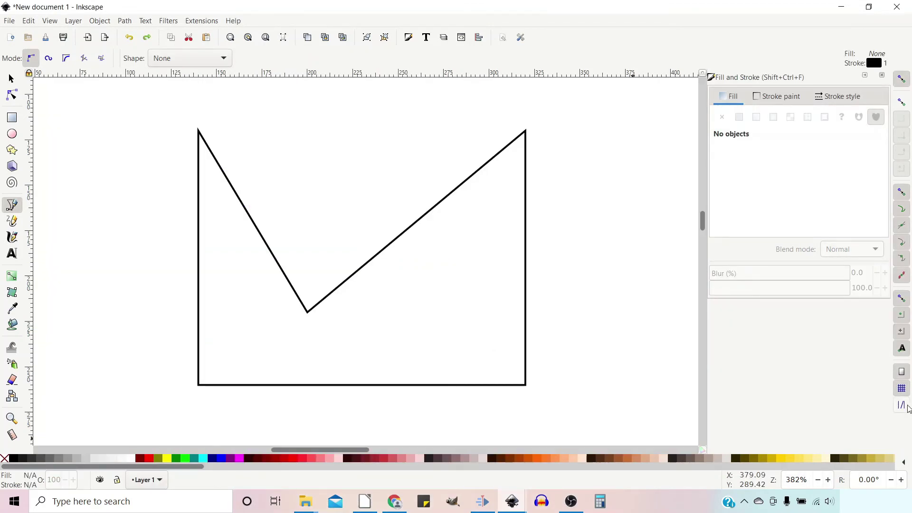
Turn on guide snapping and add horizontal guides, a vertical guide on the path's left edge and a diagonal guide through the V's lowest node
click(902, 406)
drag(297, 164, 471, 177)
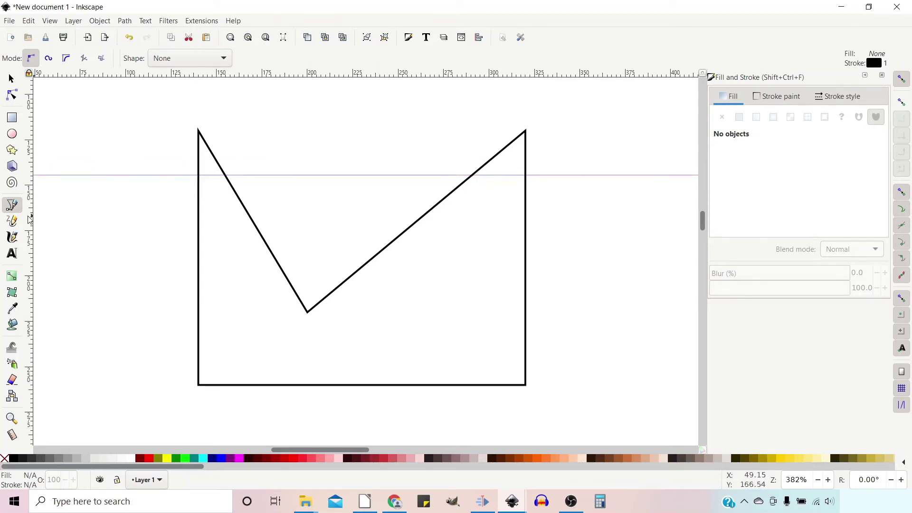
drag(34, 223, 197, 242)
drag(29, 74, 310, 316)
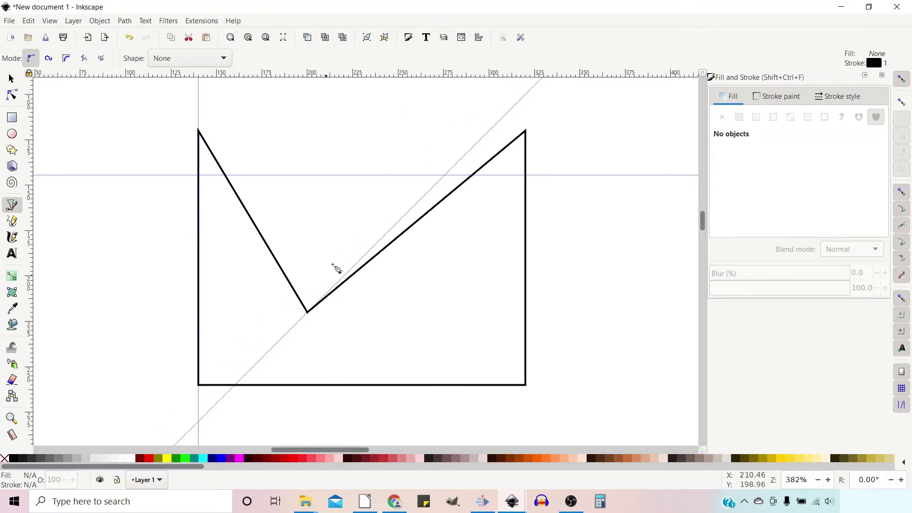
Move the five-point path to about X 295, Y -18 px, with its lower-left corner snapped to the diagonal guide
key(s)
scroll(404, 285, down, 2)
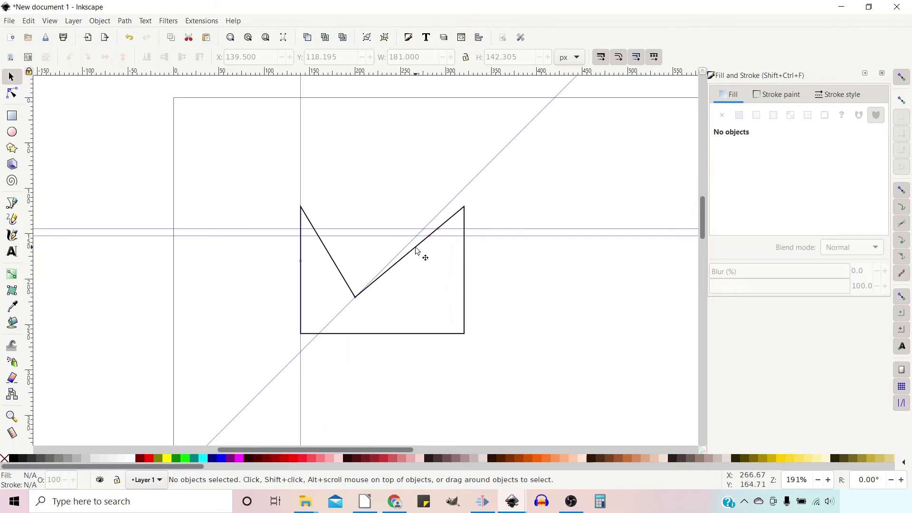
drag(416, 248, 540, 142)
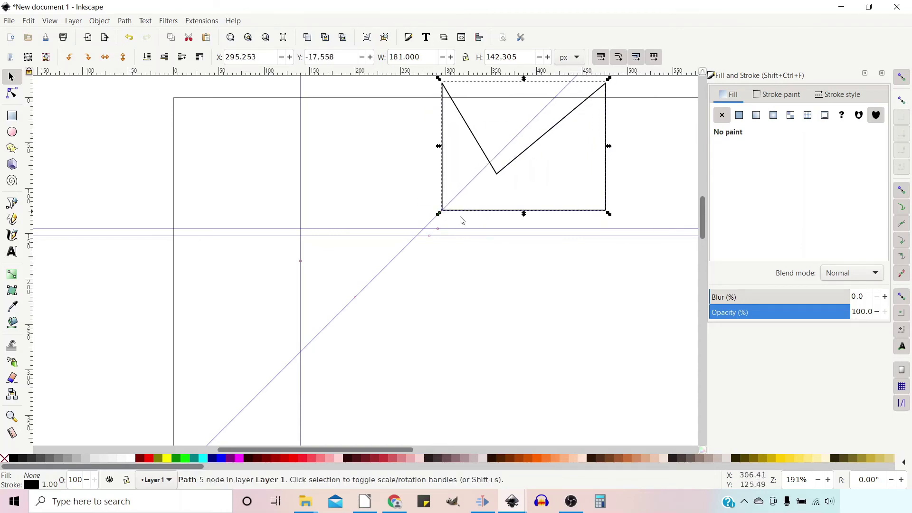
Snap the path's rotation centre to its lower-left corner and rotate the path until its lower edge lies along the diagonal guide
click(607, 202)
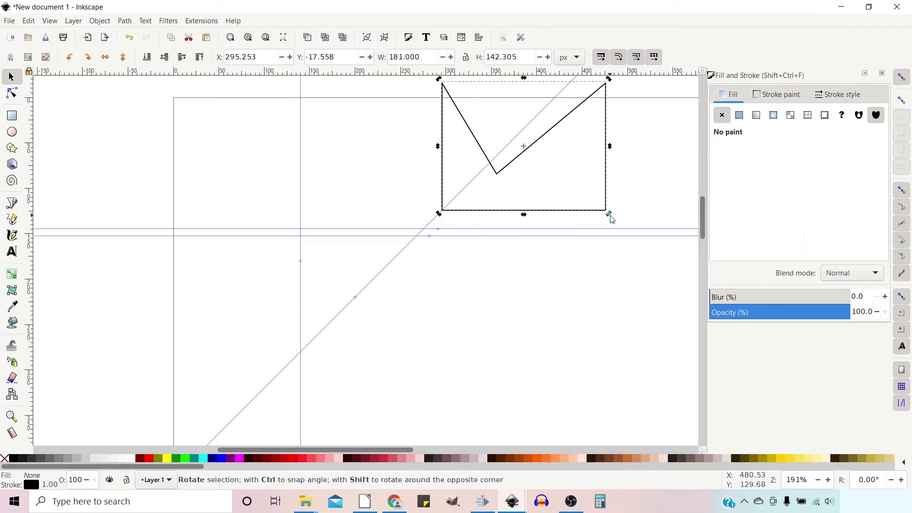
drag(549, 284, 418, 393)
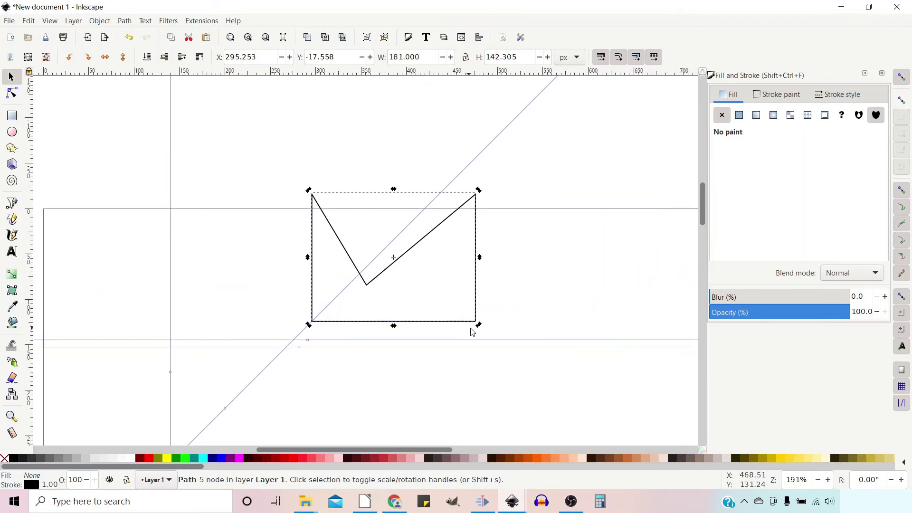
drag(394, 258, 312, 322)
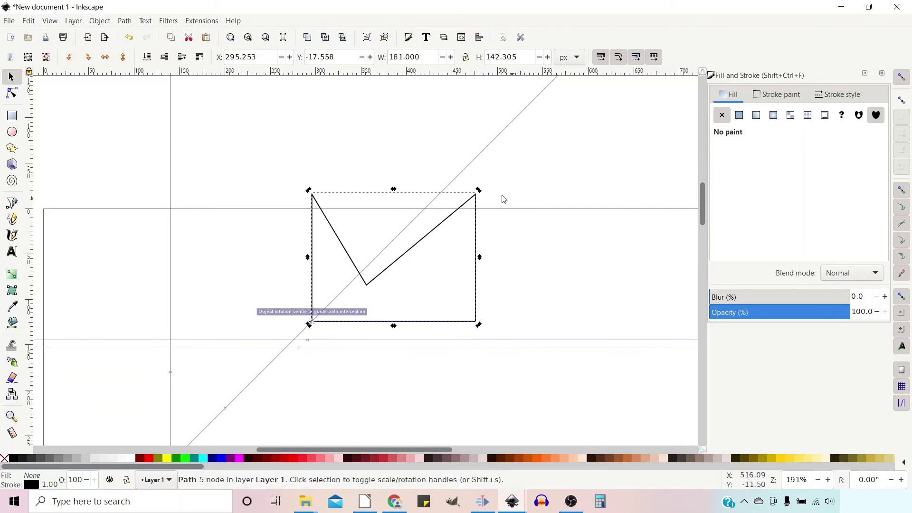
drag(479, 190, 331, 129)
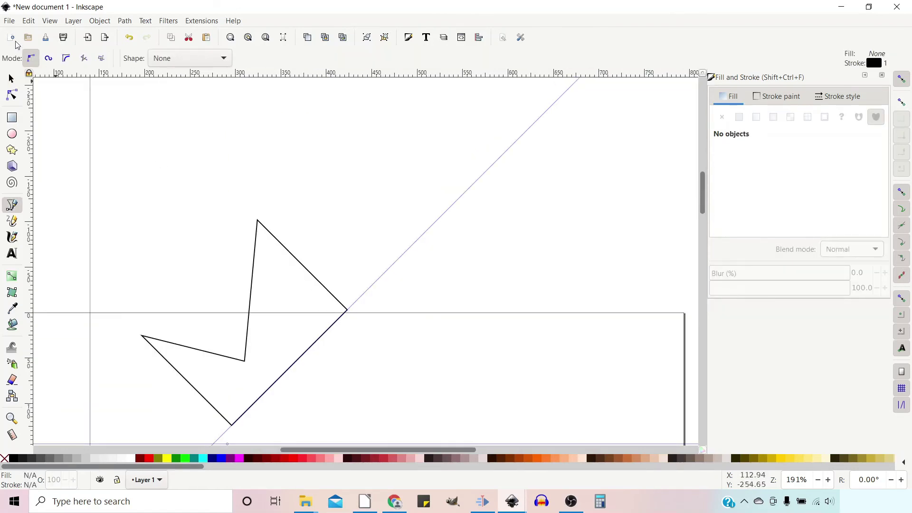
Turn on perpendicular and tangential snapping in the document's snap settings, and move the dialog clear of the canvas
click(11, 22)
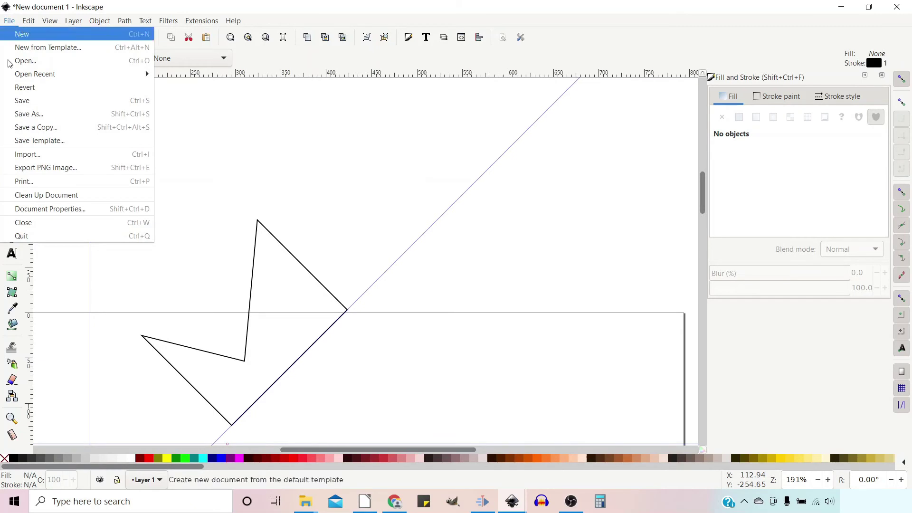
click(41, 212)
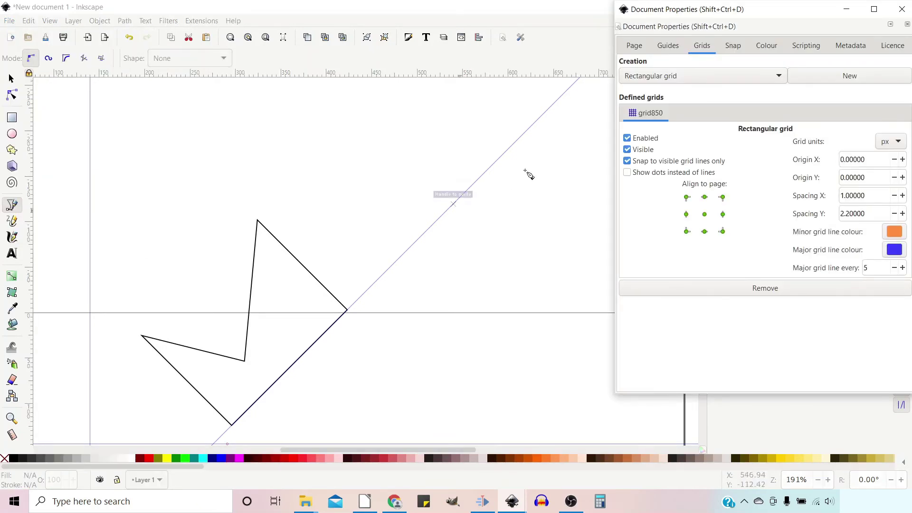
click(742, 51)
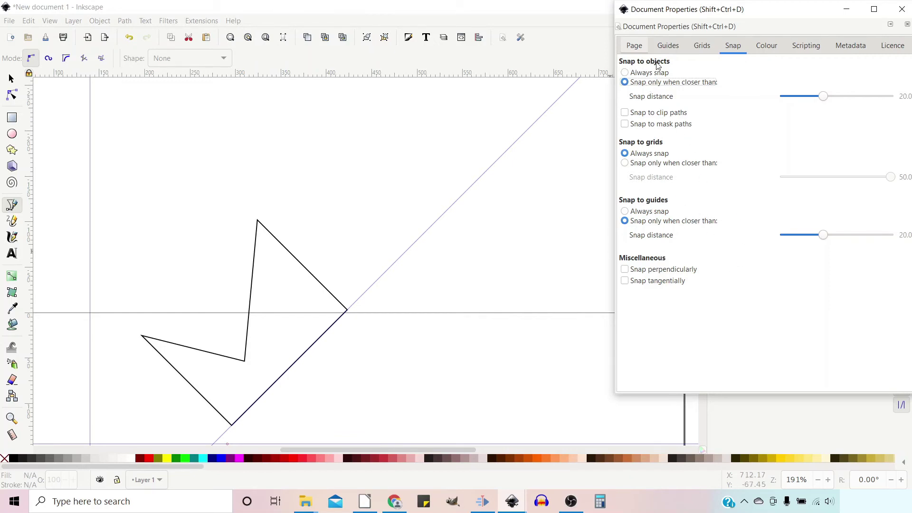
click(625, 73)
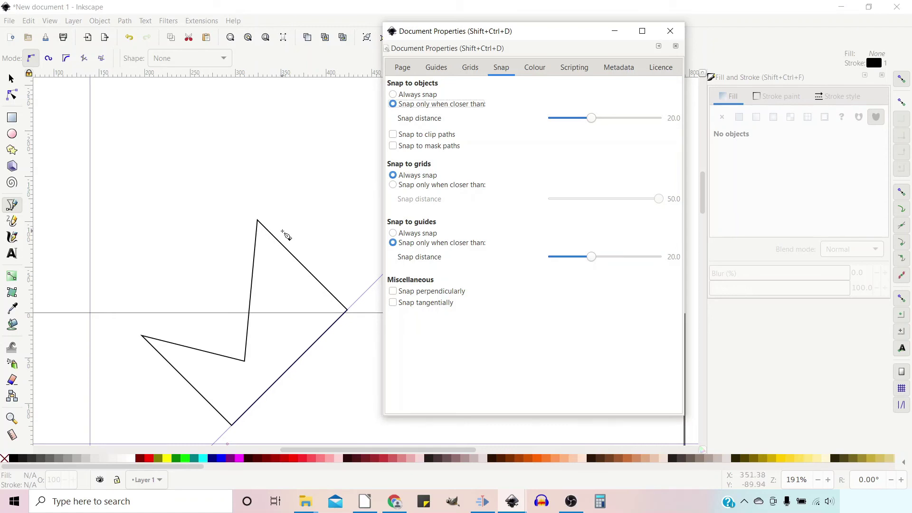
ctrl+scroll(282, 231, up, 7)
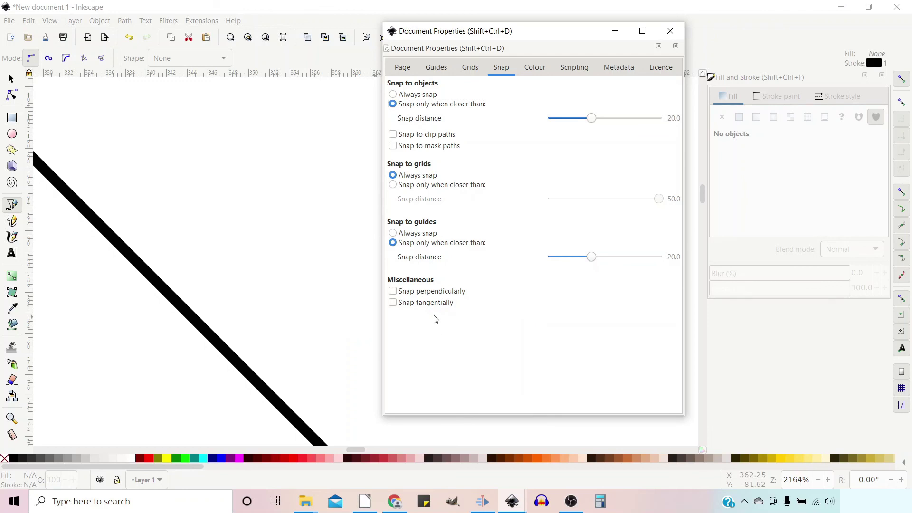
scroll(299, 281, down, 3)
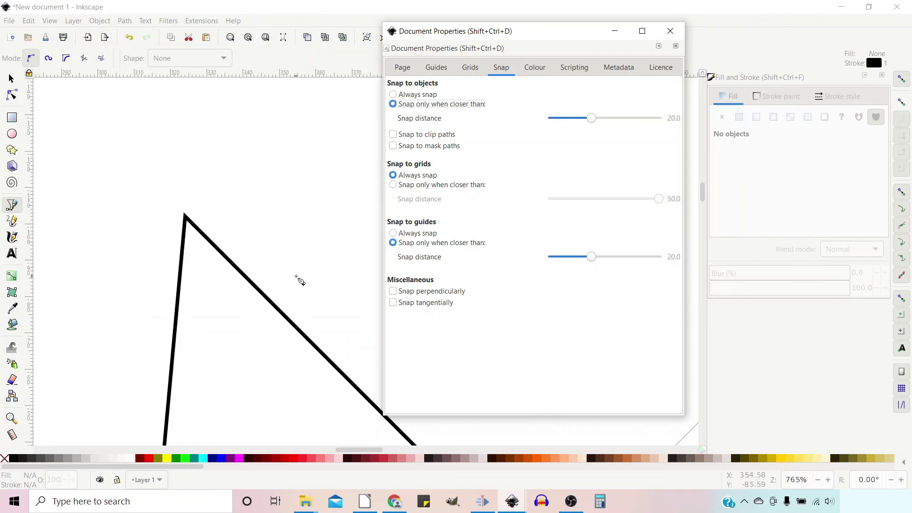
click(393, 291)
click(393, 303)
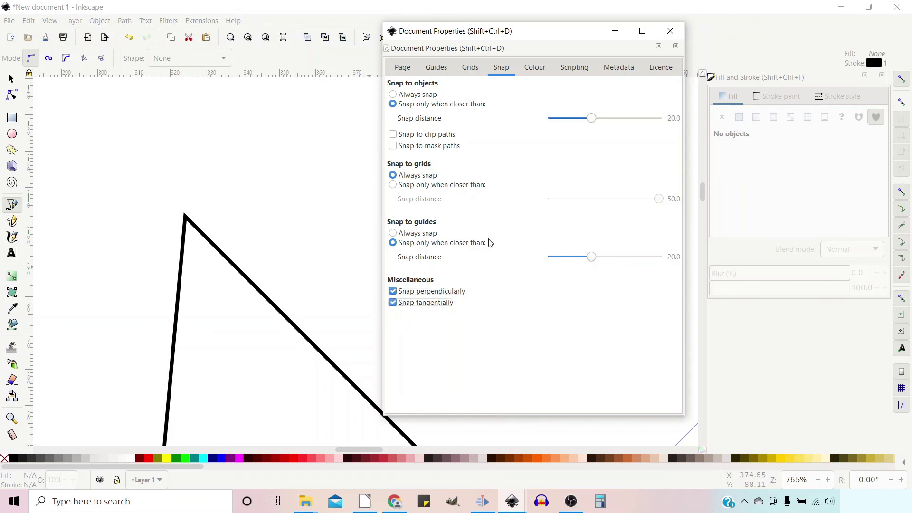
drag(515, 31, 896, 29)
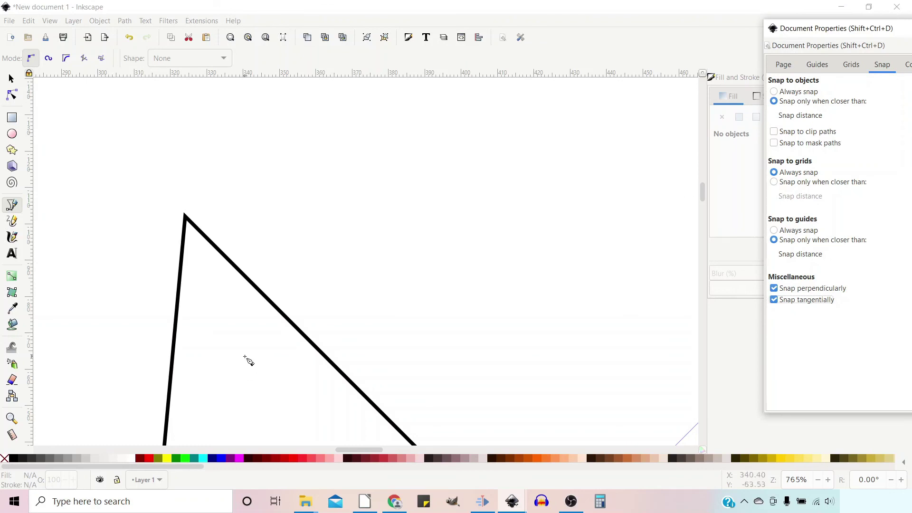
Draw an aqua circle about 131 px in diameter above the page, between the vertical and diagonal guides
scroll(247, 359, down, 4)
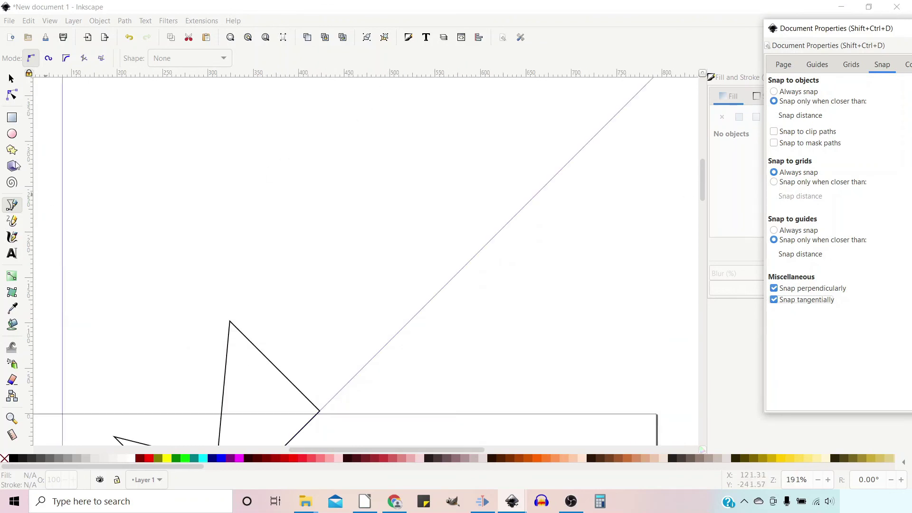
click(15, 133)
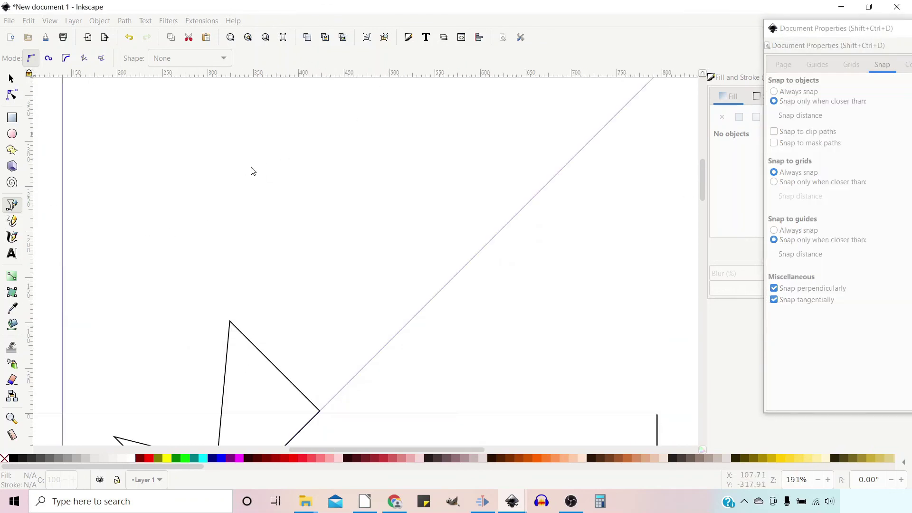
mouse_move(251, 163)
mouse_down()
mouse_move(267, 195)
mouse_move(341, 246)
mouse_move(362, 285)
mouse_move(371, 283)
mouse_move(357, 277)
mouse_up()
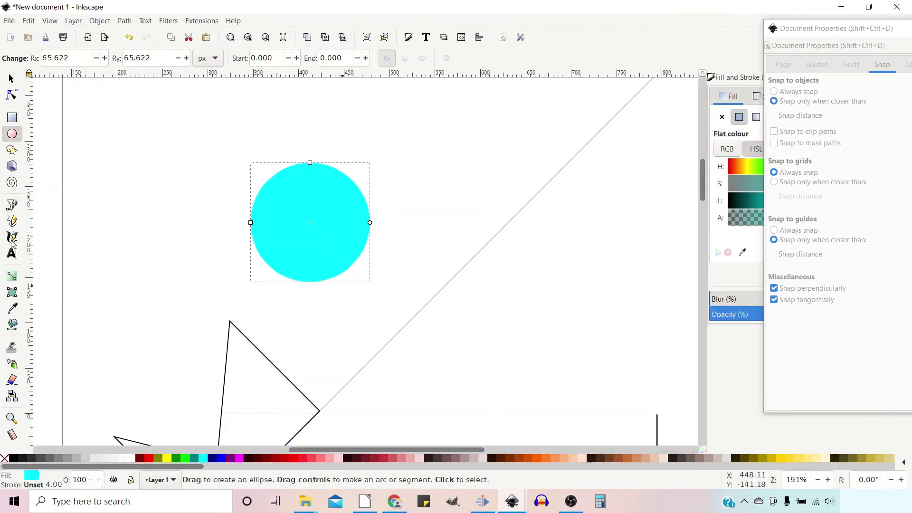
Draw a straight line from the upper left of the circle, ending snapped tangentially near the circle's top
click(12, 205)
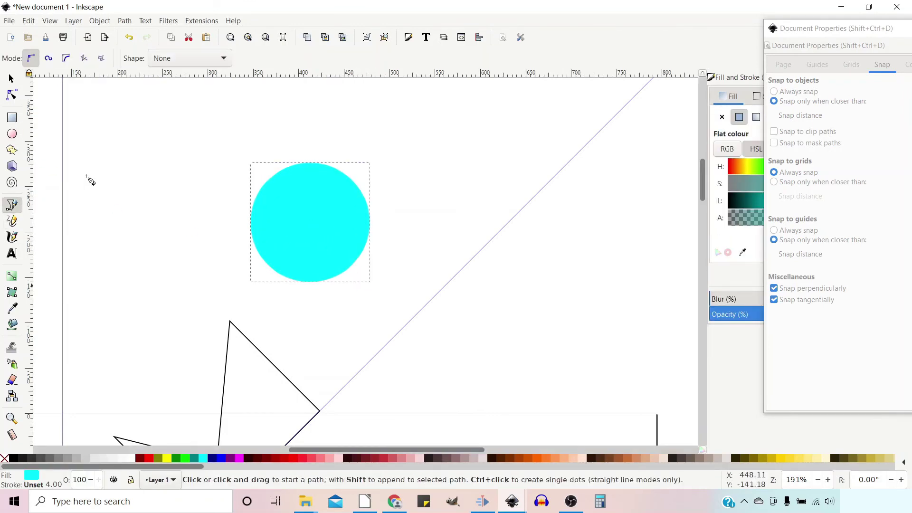
click(97, 148)
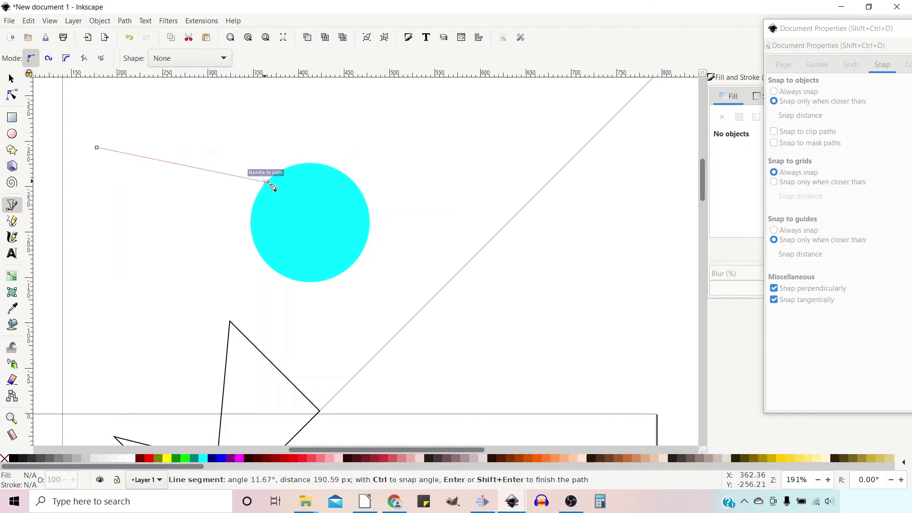
click(318, 170)
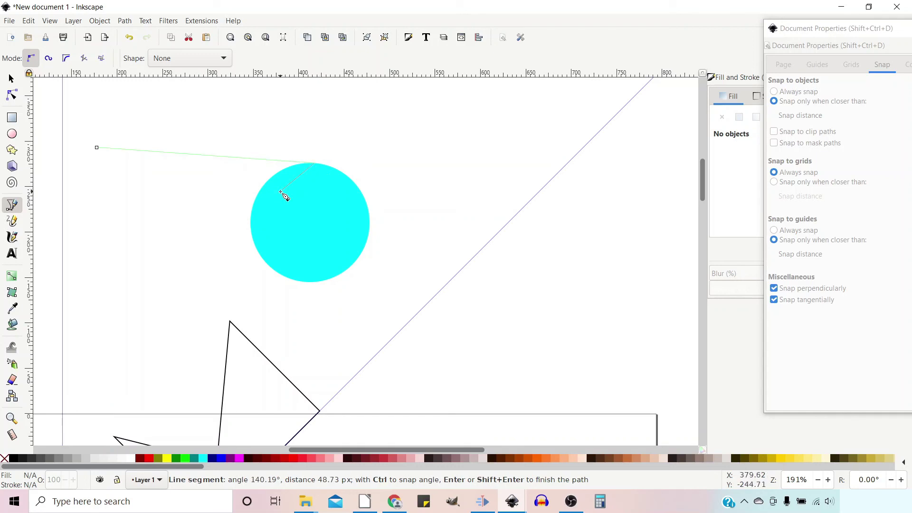
key(Return)
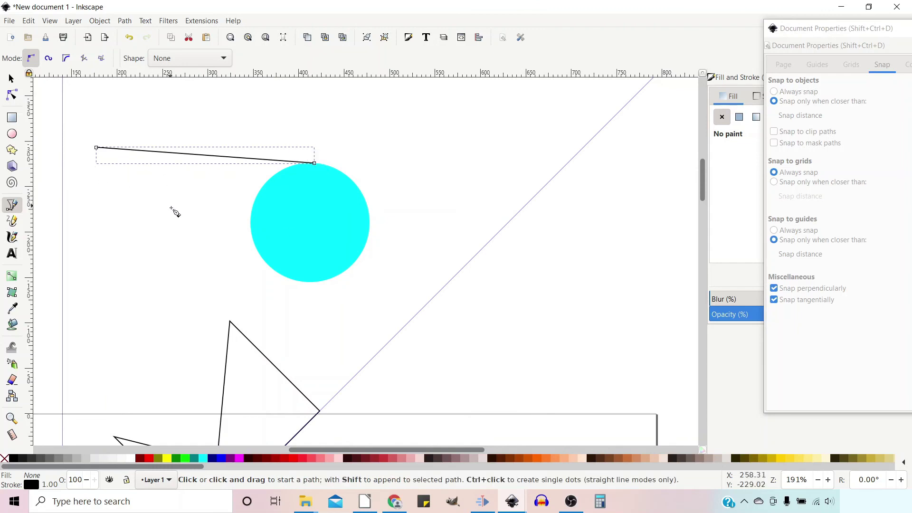
Draw a short straight line from below the tangent line up to it, snapped perpendicular to it
click(163, 216)
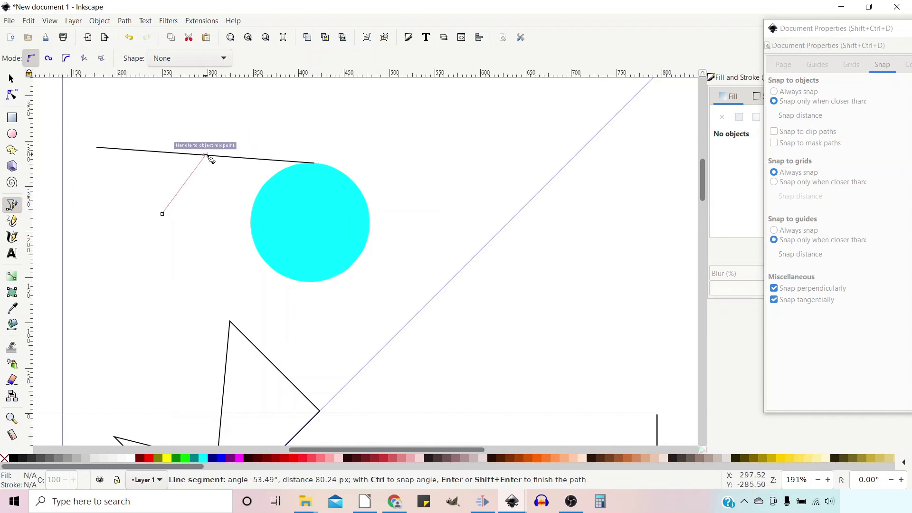
click(171, 153)
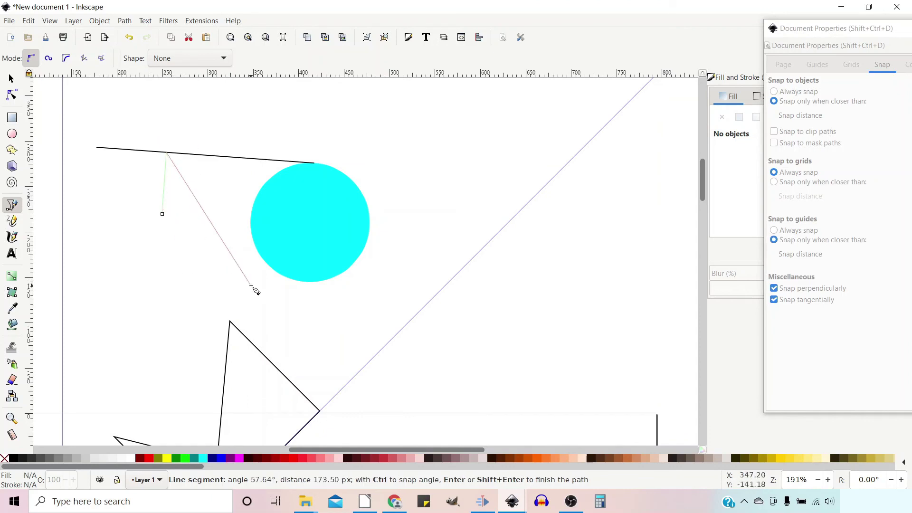
key(Return)
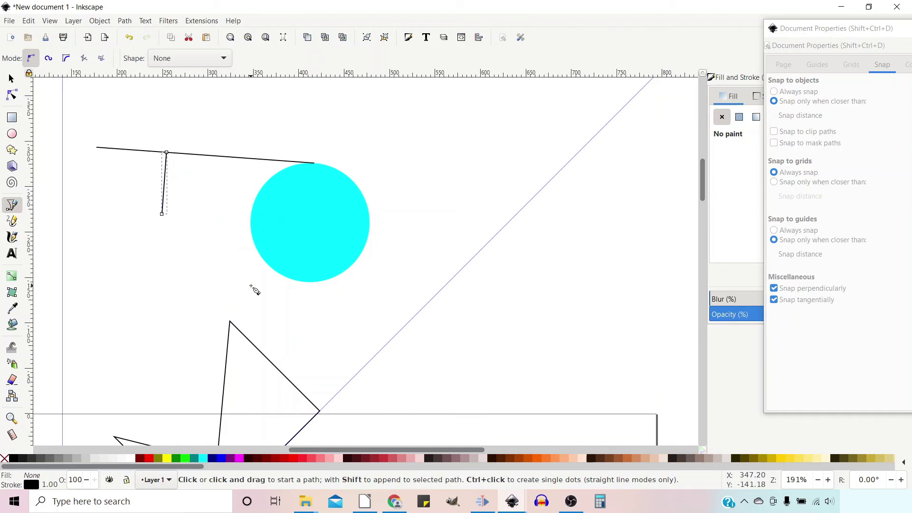